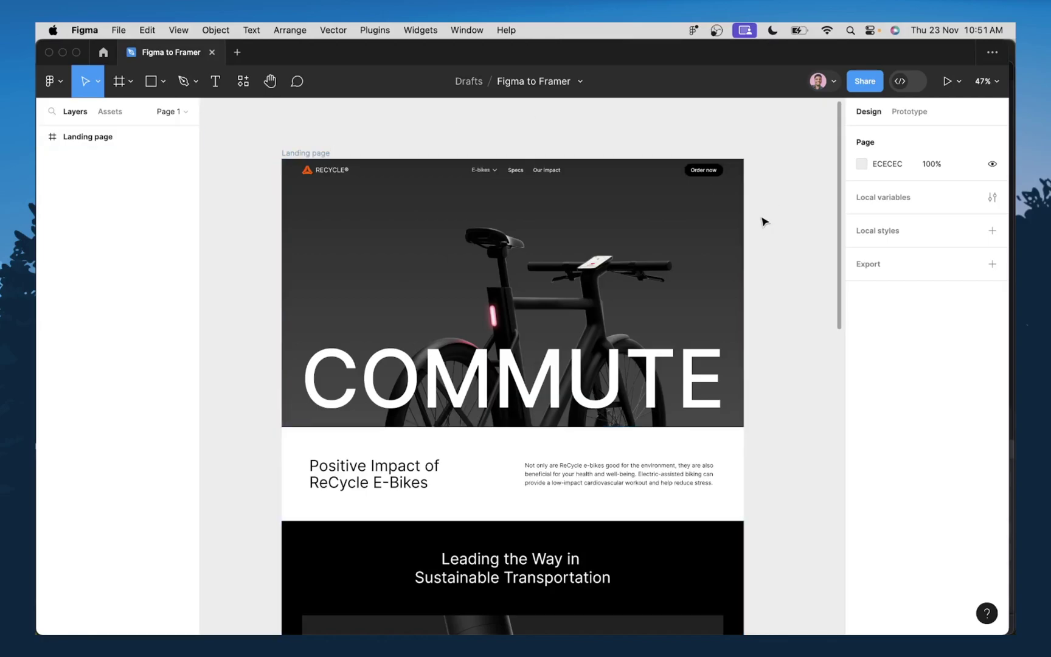
Step: Open Figma's plugins list on the 'framer' search, with Figma to HTML with Framer under Recents
scroll(744, 251, down, 5)
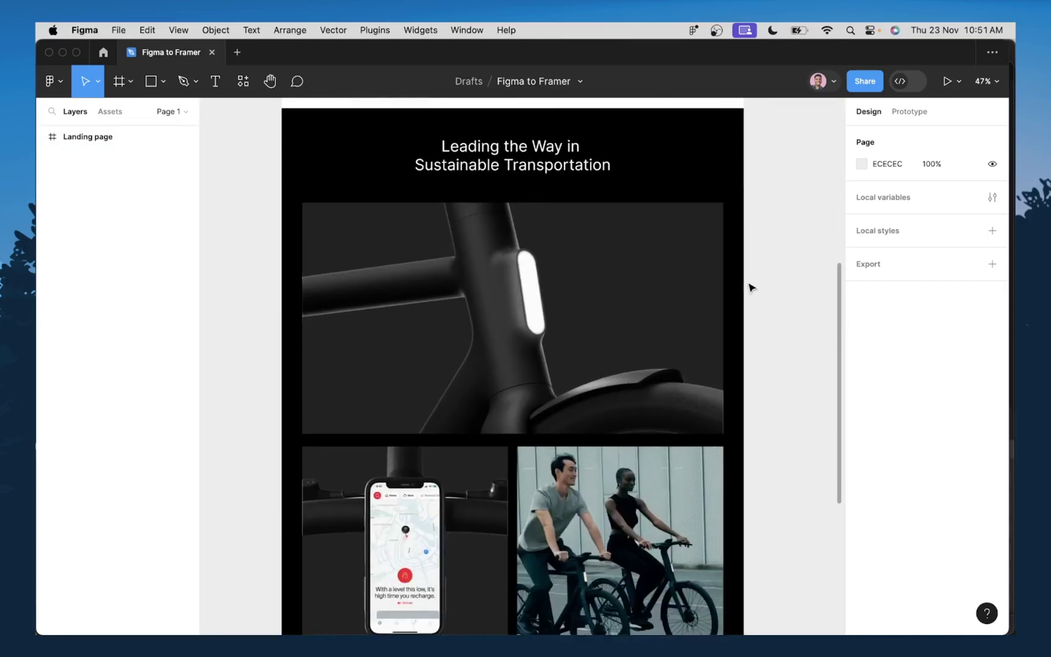
scroll(749, 281, up, 10)
scroll(632, 249, down, 4)
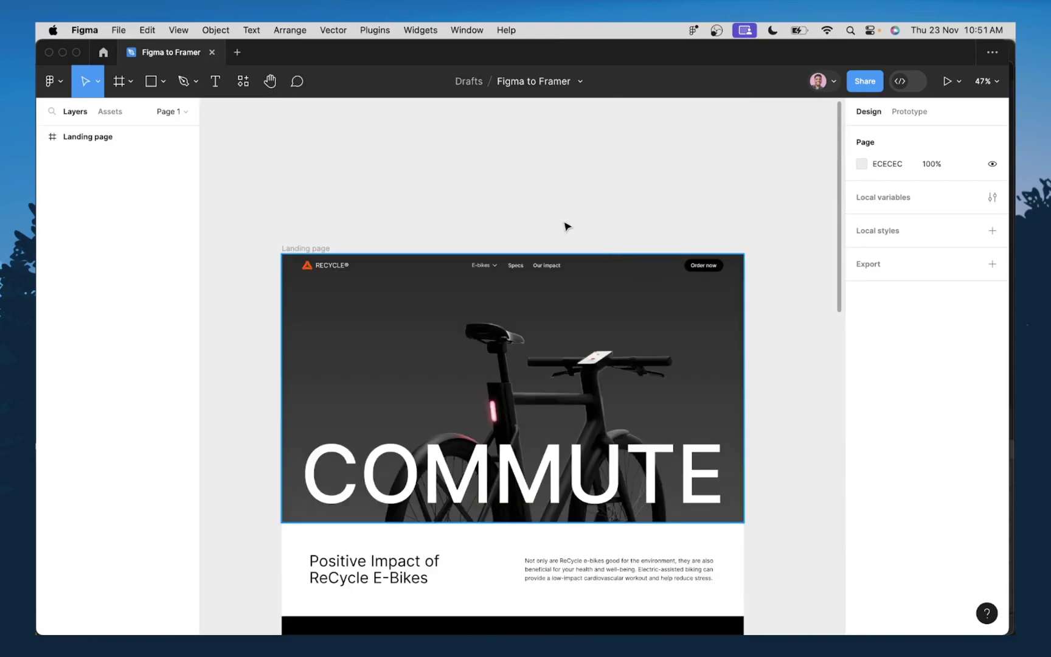
click(242, 82)
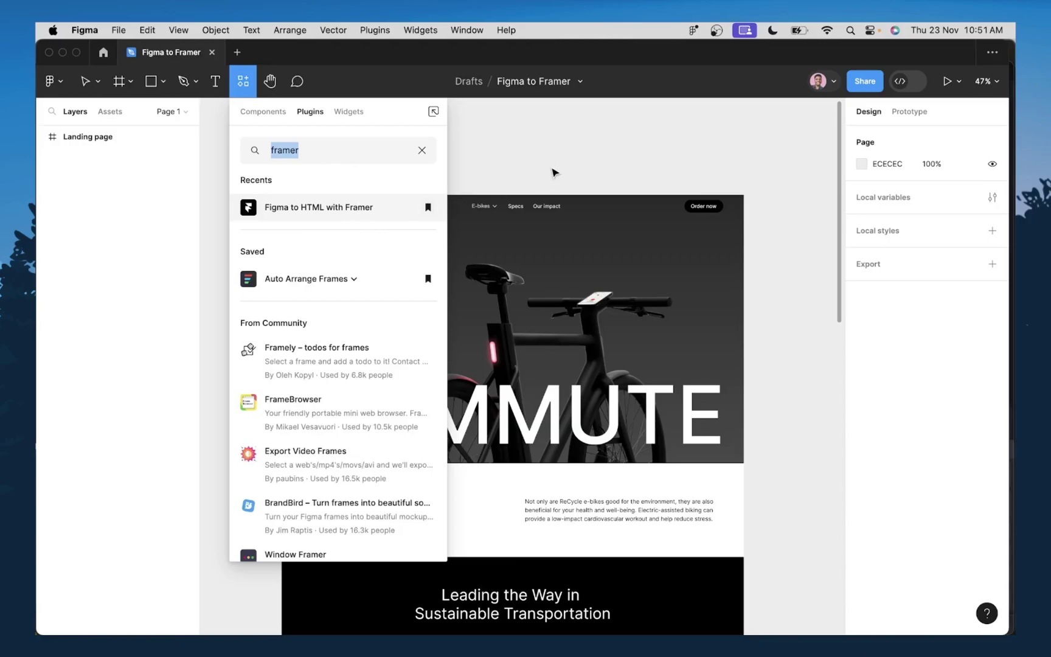
Step: Dismiss the plugins list and select the 1440 × 3600 Landing page frame
key(Escape)
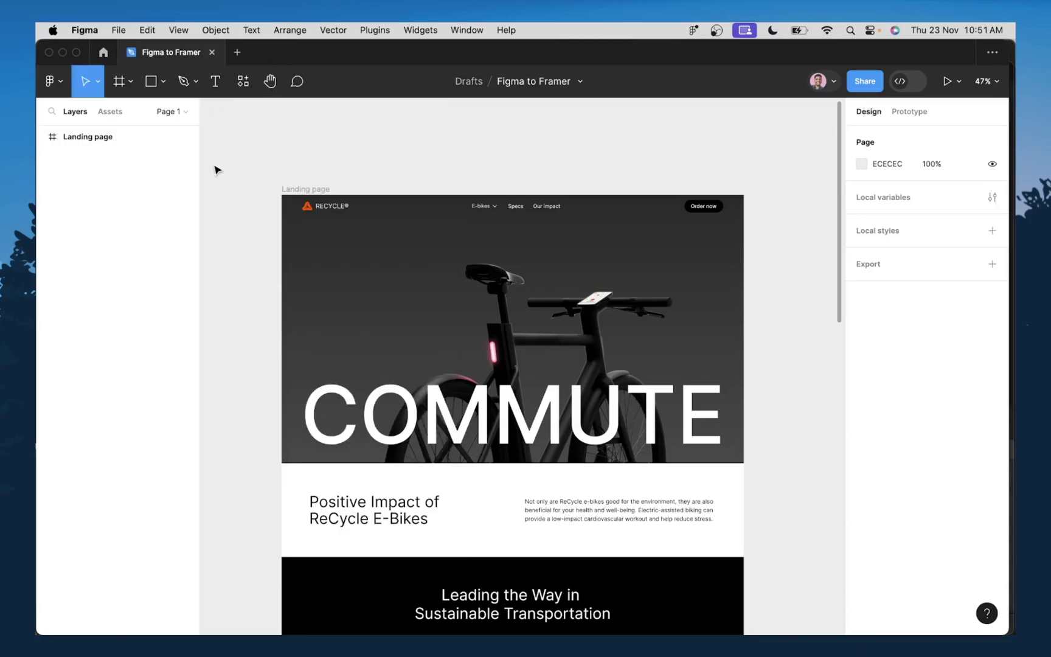
click(316, 194)
scroll(517, 307, down, 7)
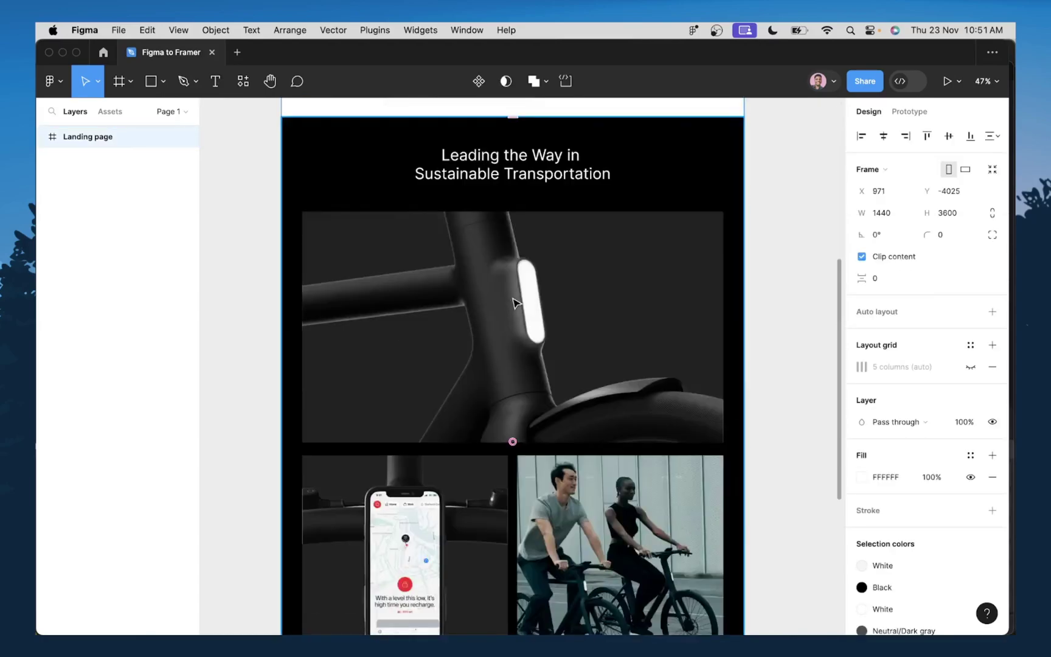
scroll(512, 302, down, 10)
scroll(522, 261, up, 10)
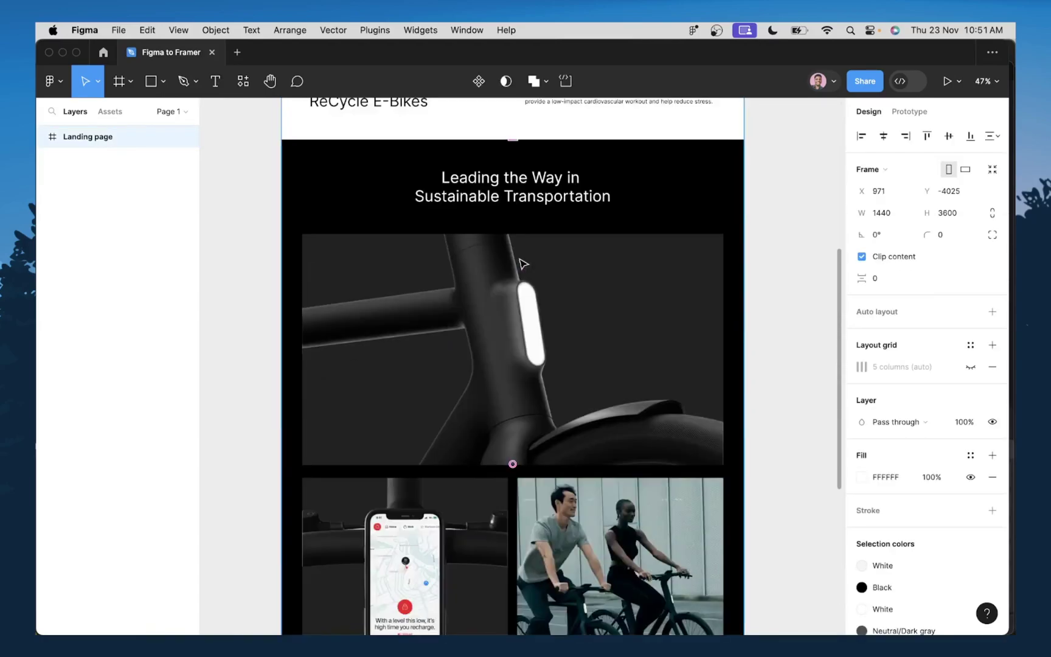
scroll(522, 263, up, 8)
scroll(497, 279, down, 3)
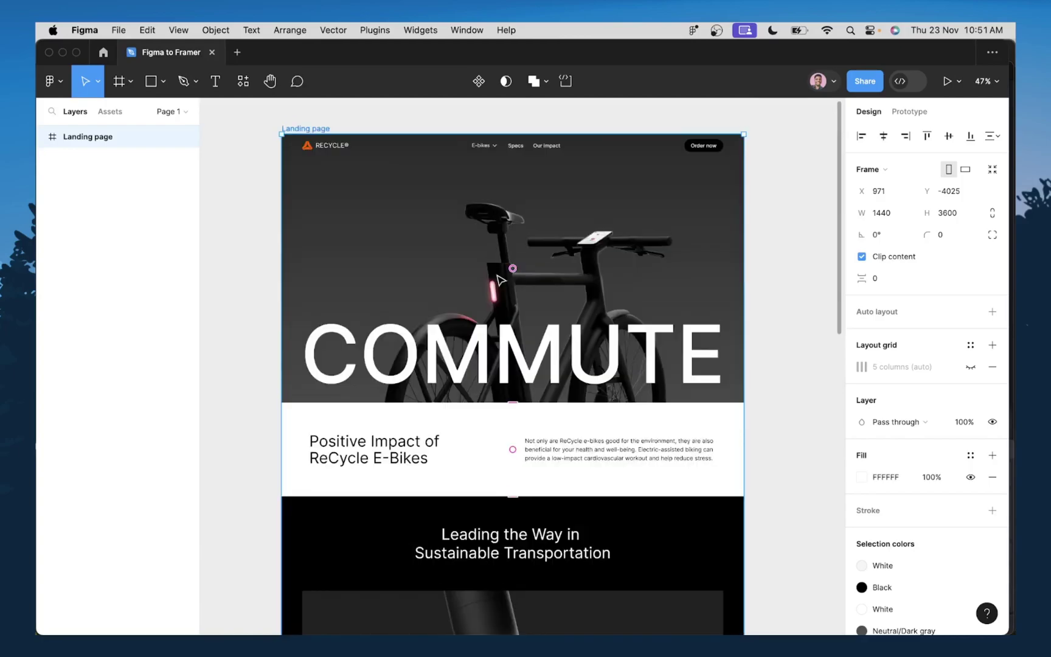
scroll(671, 230, down, 1)
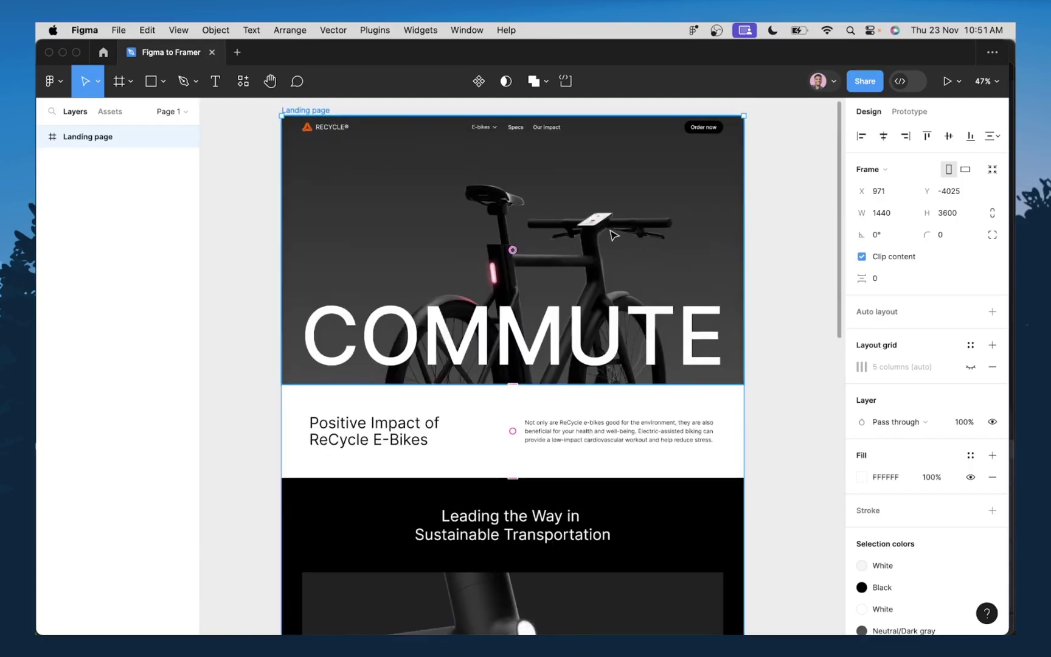
scroll(612, 234, up, 3)
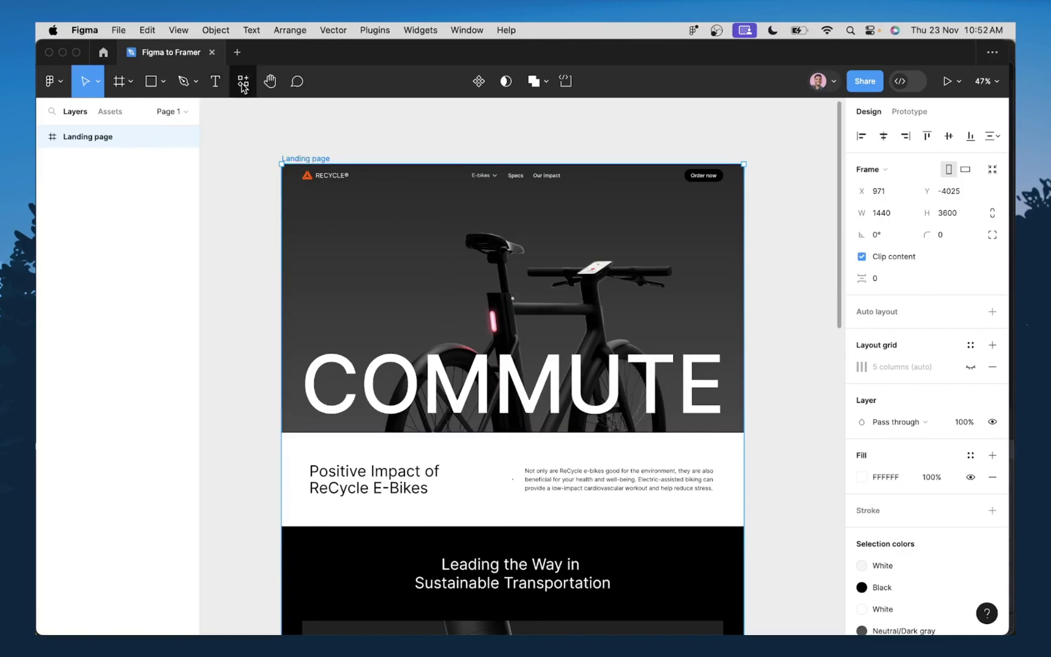
Step: Bring the plugins list back with Shift+I, still searched for 'framer'
key(shift+i)
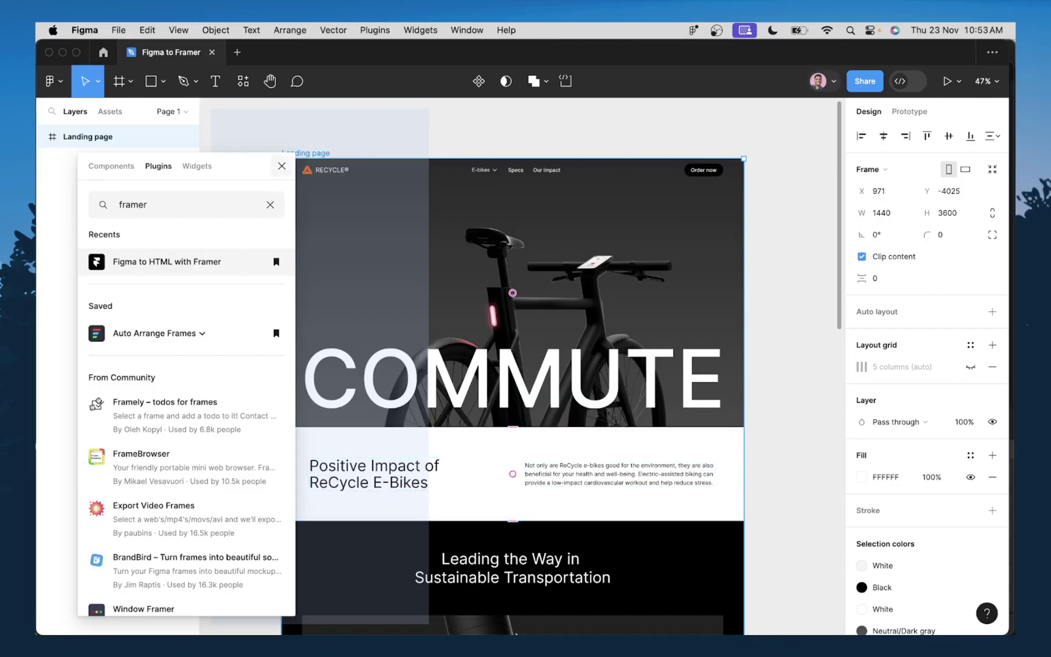
Step: In Framer, change the Desktop breakpoint width from 1200 to 1440
click(371, 616)
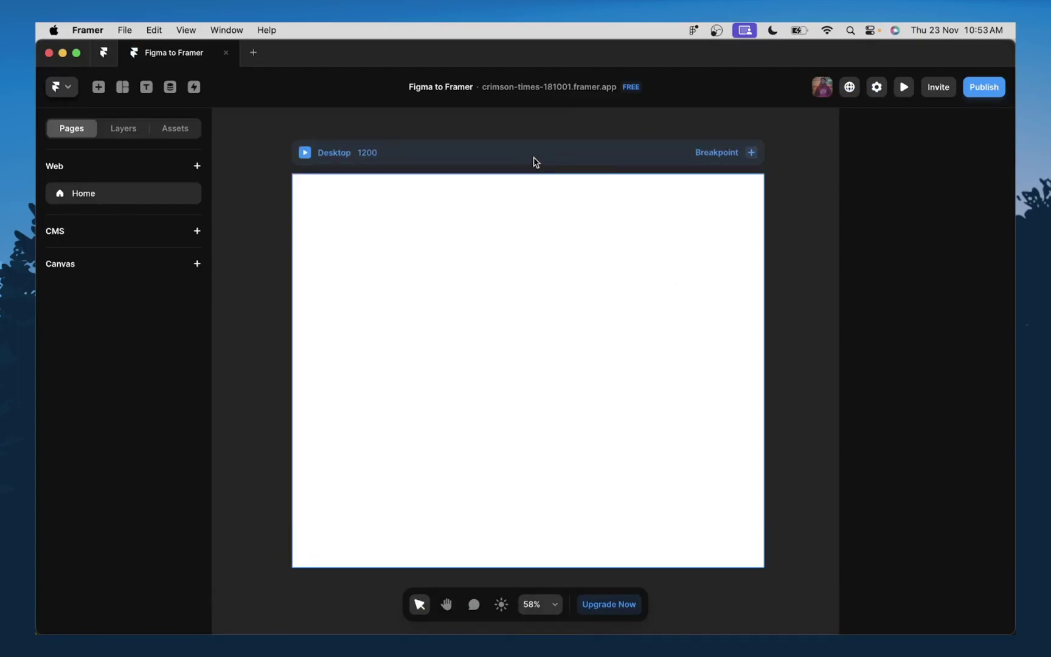
click(392, 180)
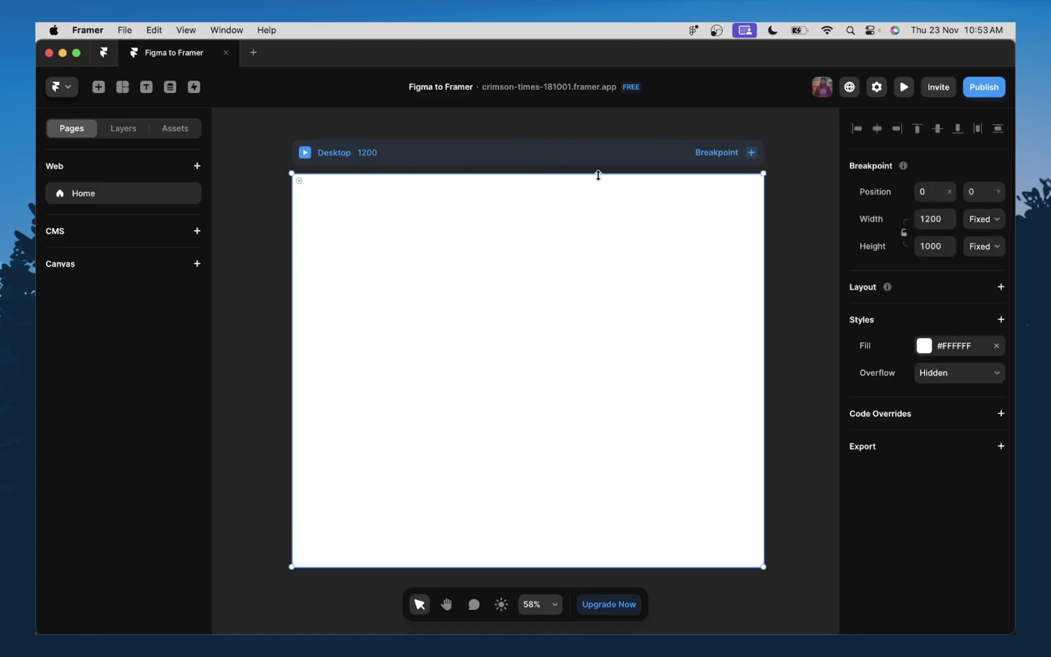
click(935, 225)
text(1)
key(Return)
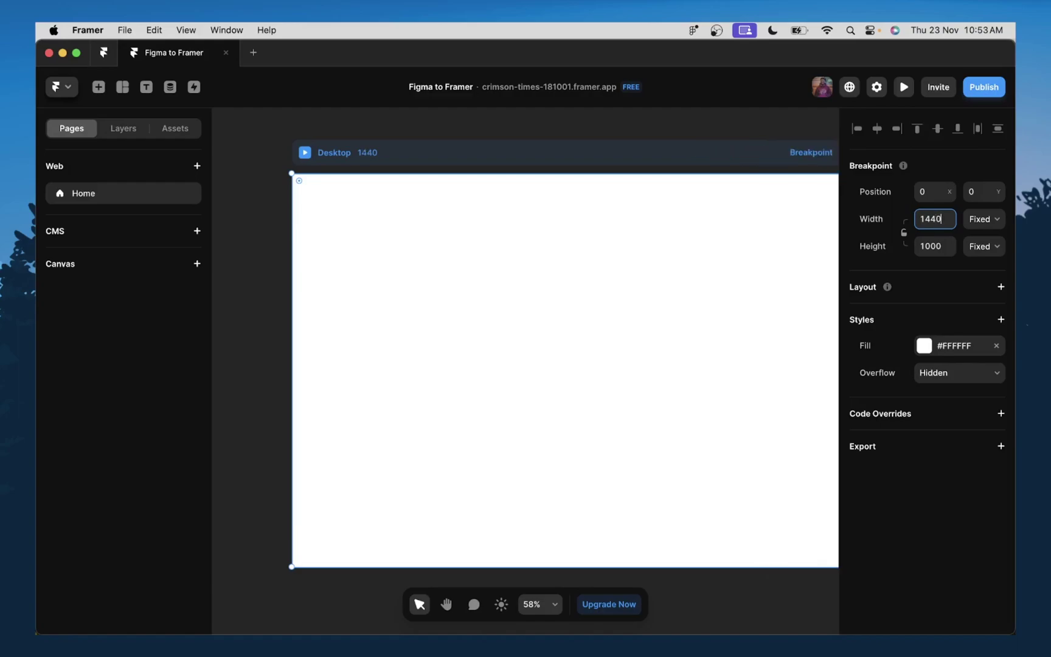
scroll(719, 265, right, 3)
scroll(707, 272, left, 2)
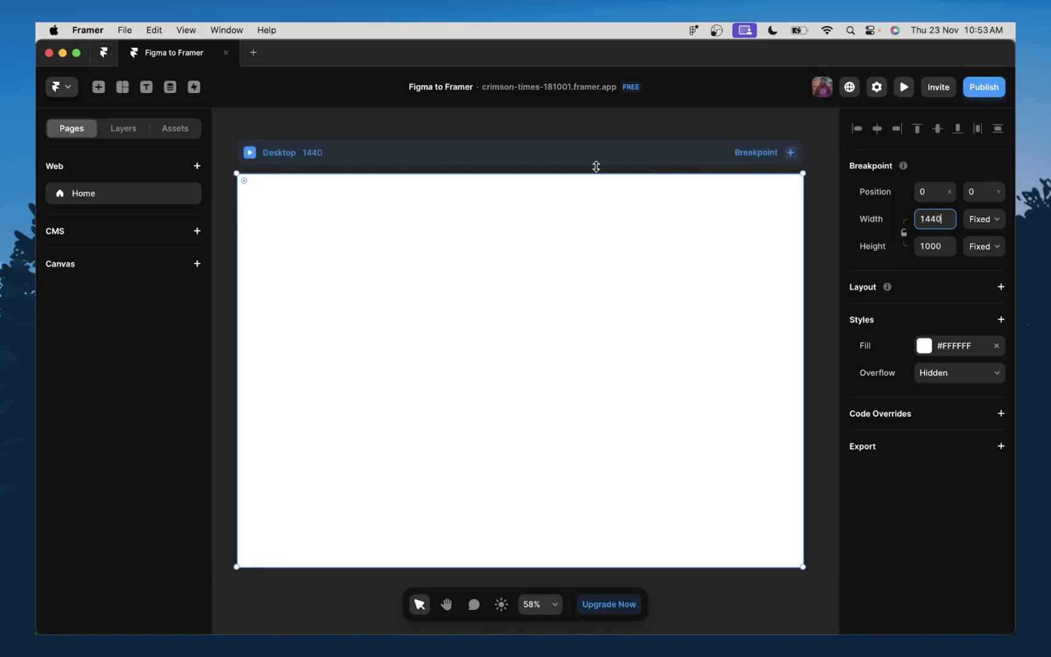
Step: Return to Figma and close the plugins list
mouse_move(314, 631)
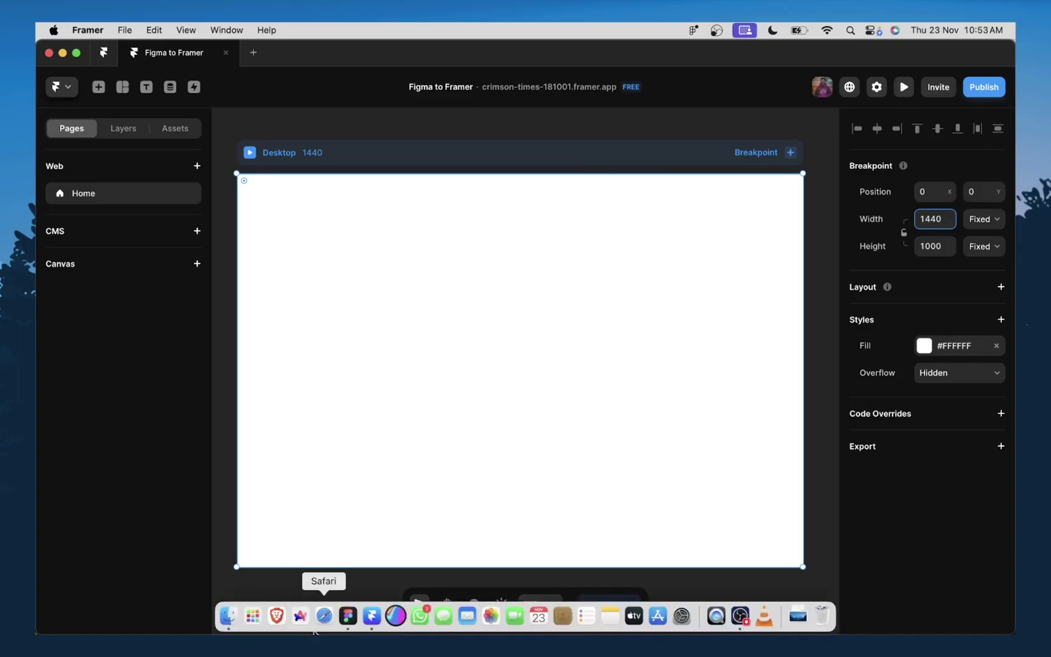
click(348, 616)
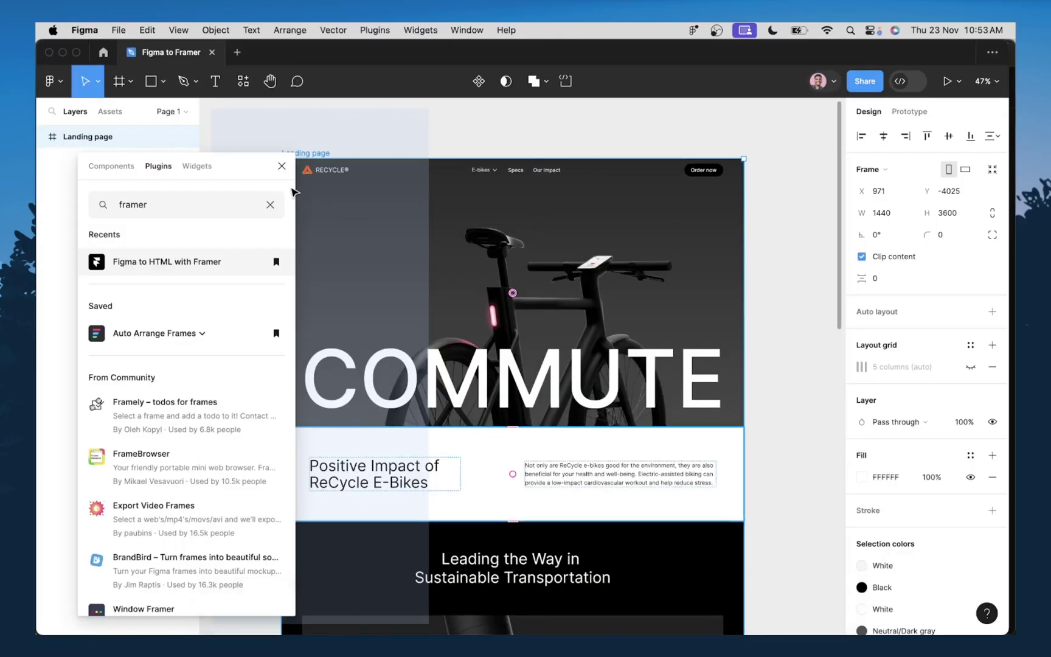
click(455, 123)
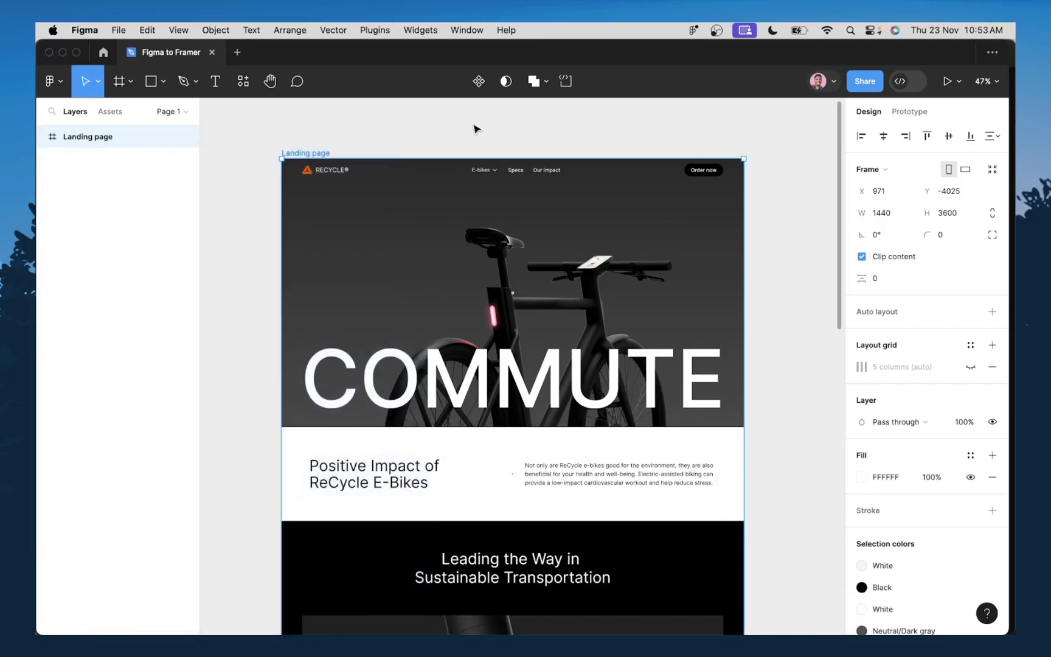
Step: Select the 1440 × 3600 Landing page frame on the Figma canvas
click(403, 169)
scroll(560, 380, down, 10)
scroll(558, 392, down, 5)
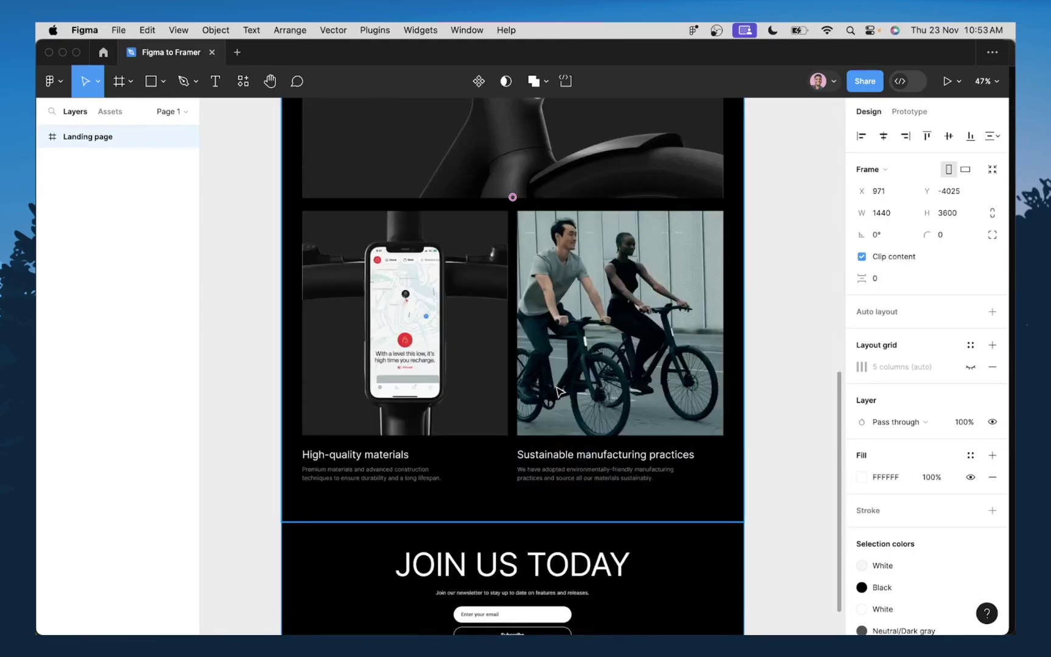
scroll(558, 399, up, 3)
scroll(558, 399, up, 12)
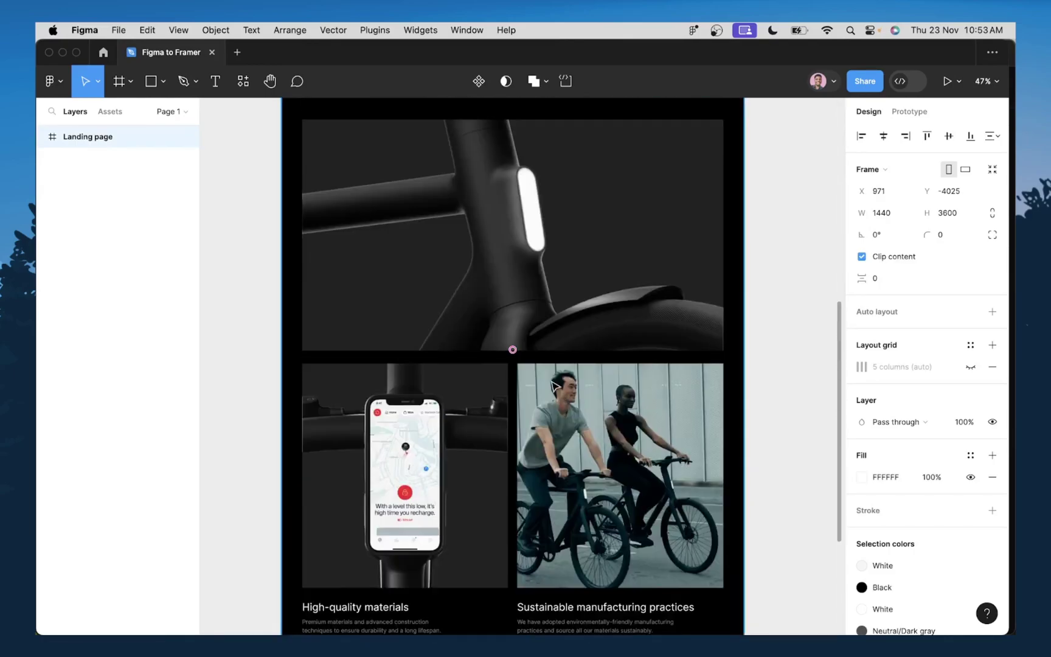
scroll(555, 373, up, 3)
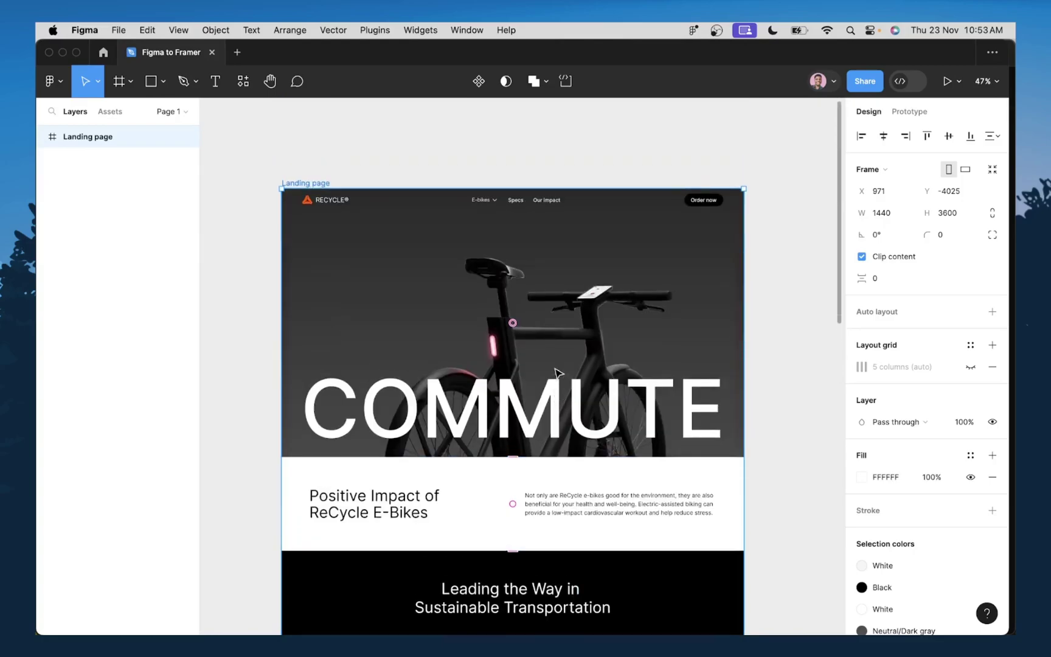
click(764, 337)
scroll(765, 336, down, 2)
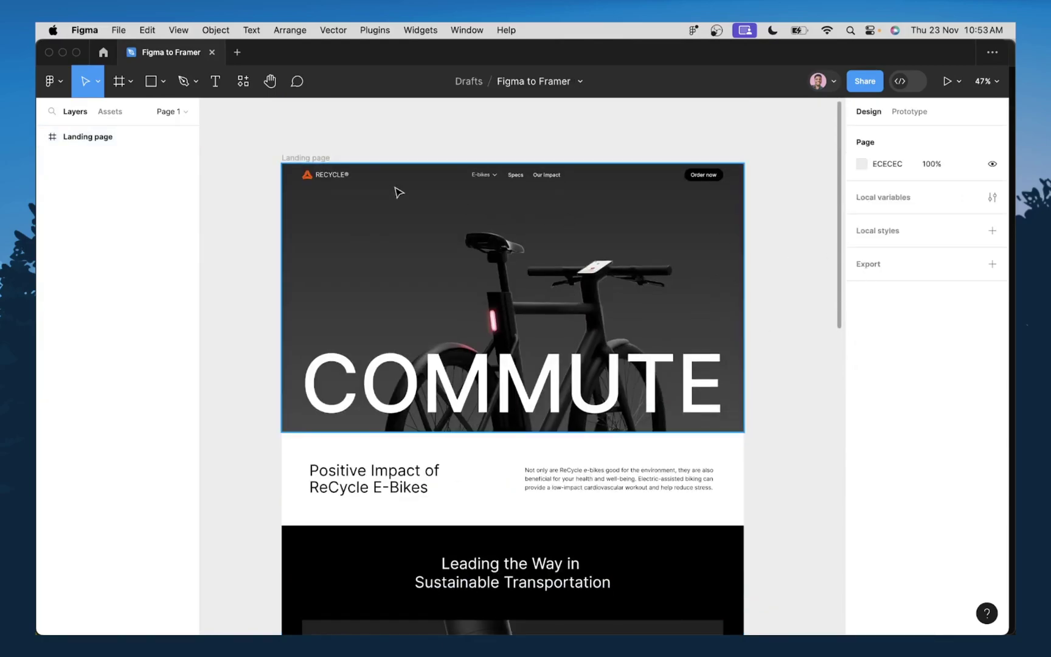
click(310, 158)
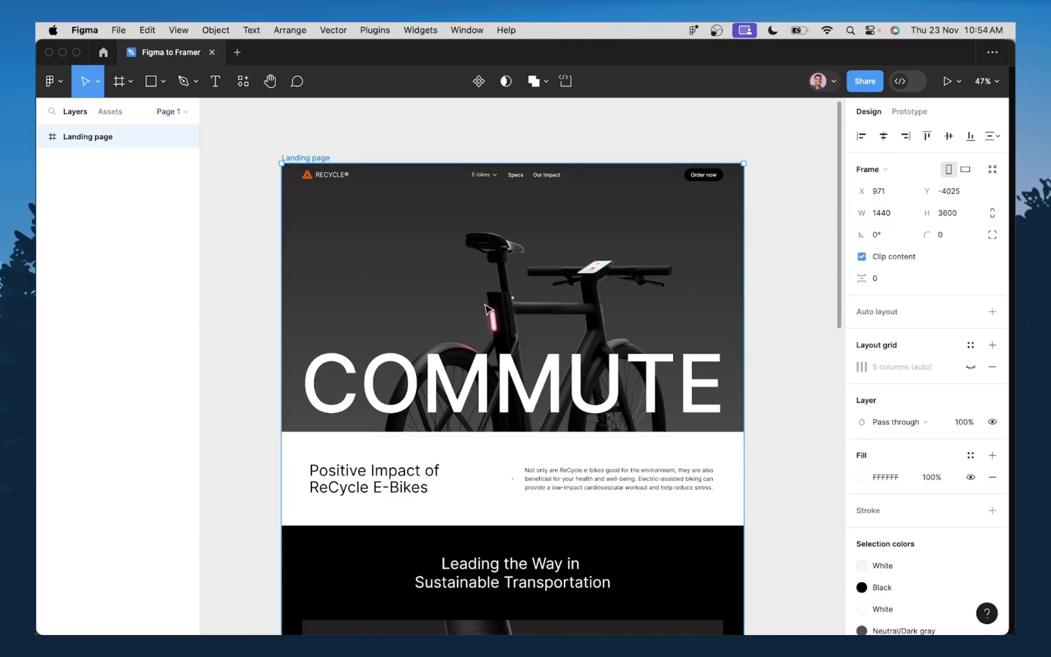
Step: Add a stack layout with gap 0 to Framer's 1440 Desktop breakpoint
mouse_move(339, 631)
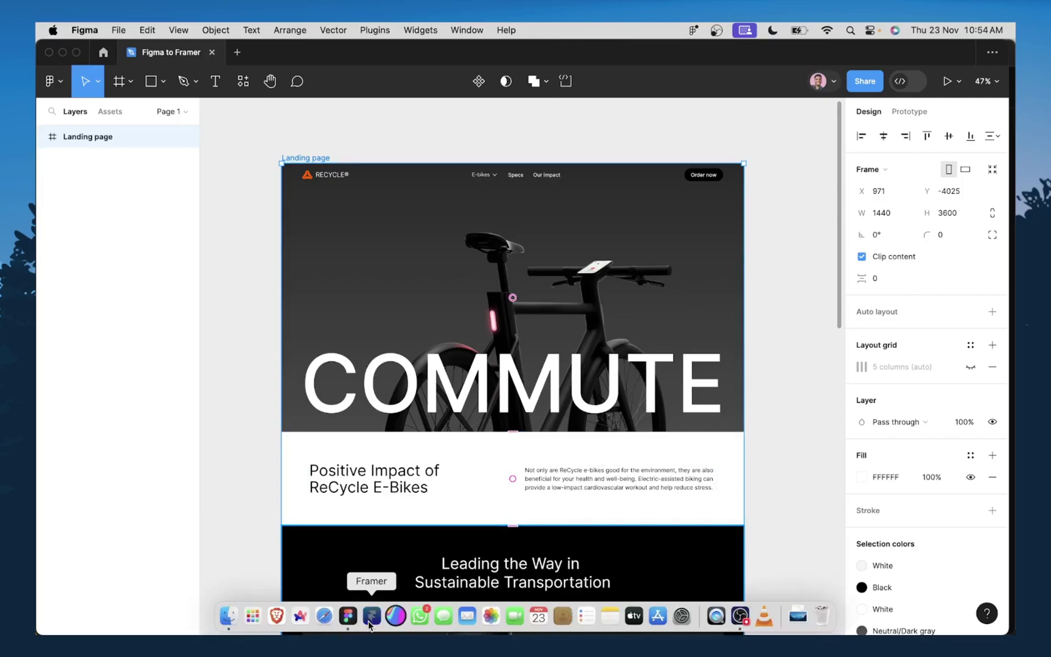
click(372, 615)
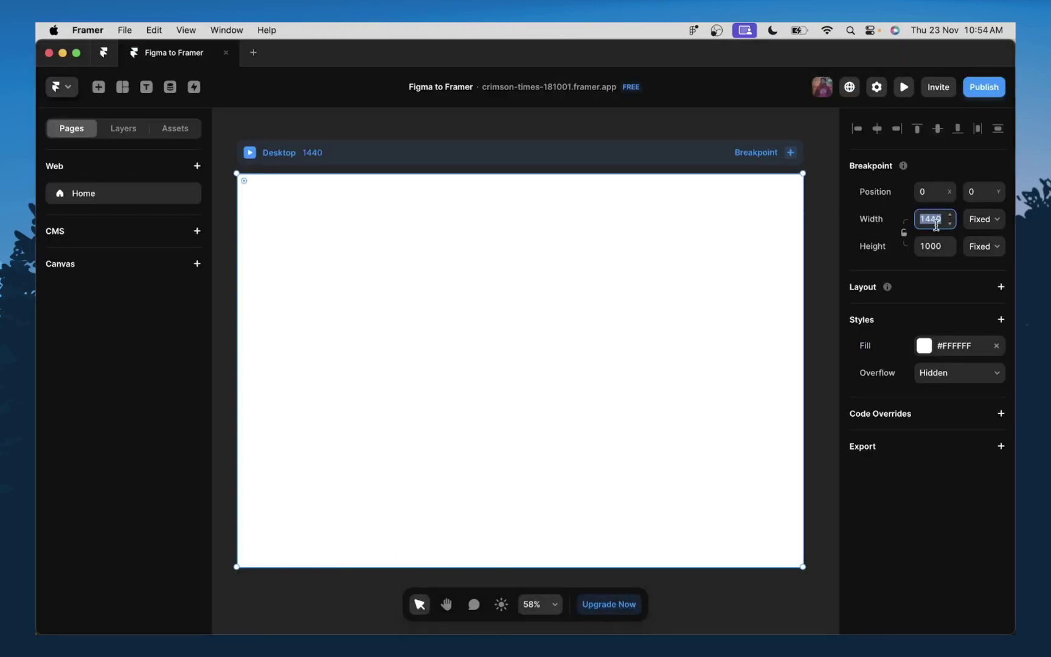
key(Escape)
key(Escape)
click(533, 160)
click(976, 293)
click(934, 449)
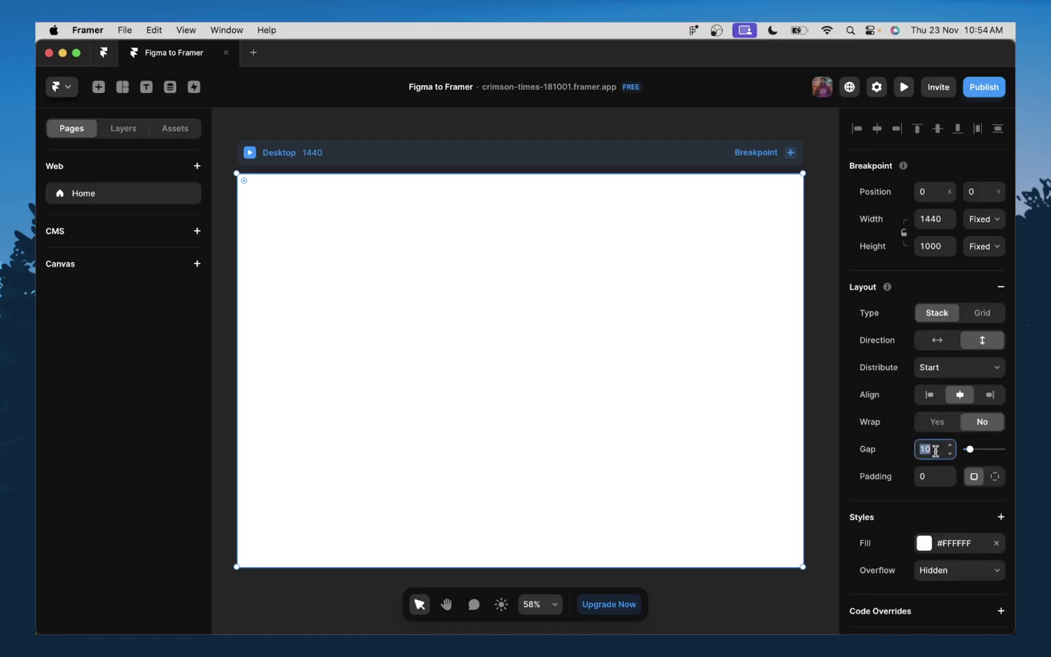
text(0)
key(Return)
Step: Paste the copied ReCycle e-bike landing page from Figma into the Desktop breakpoint
click(424, 159)
right_click(430, 163)
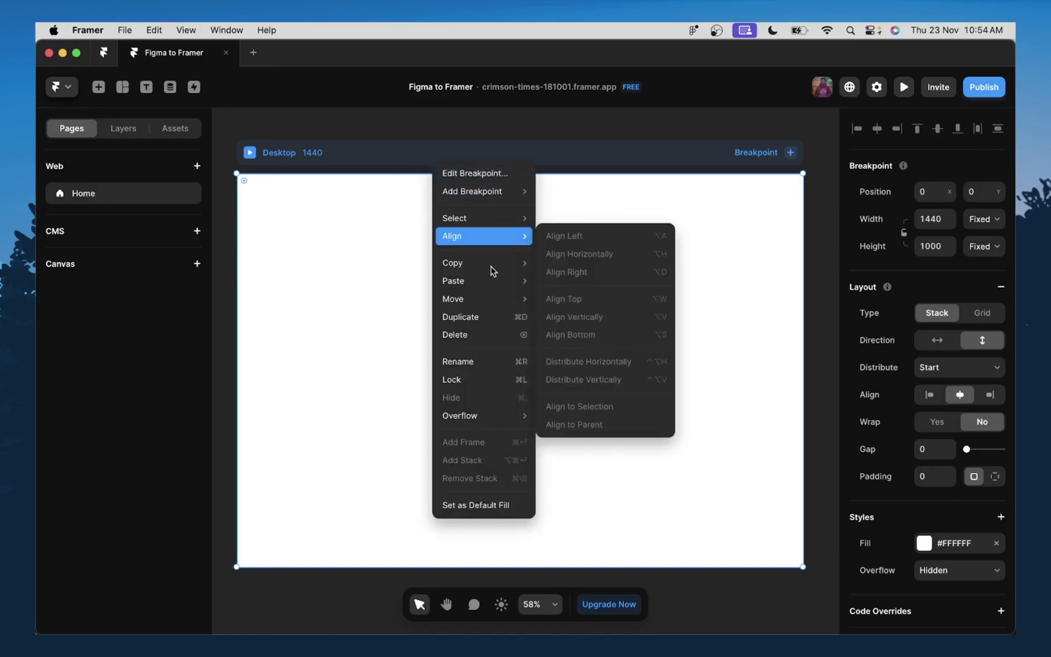
mouse_move(487, 281)
click(569, 284)
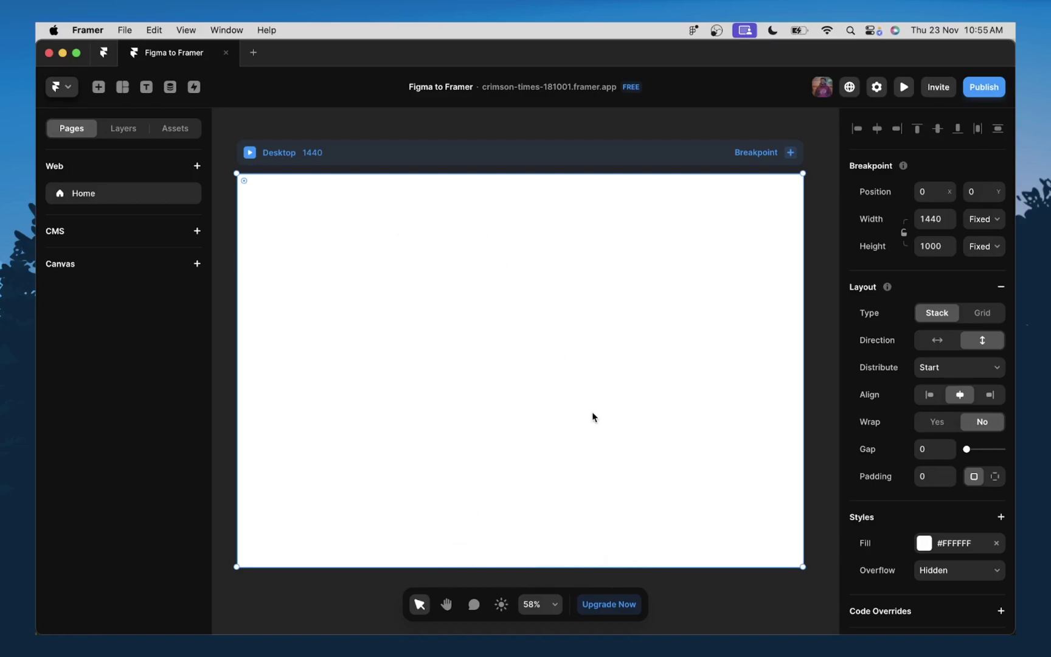
scroll(574, 324, down, 2)
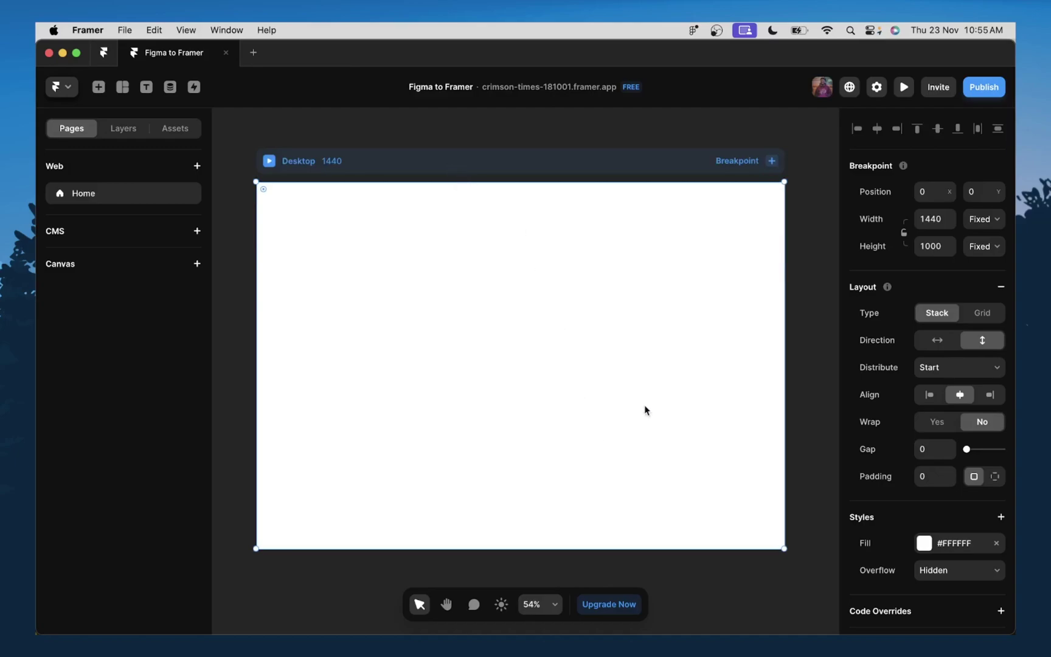
key(super+v)
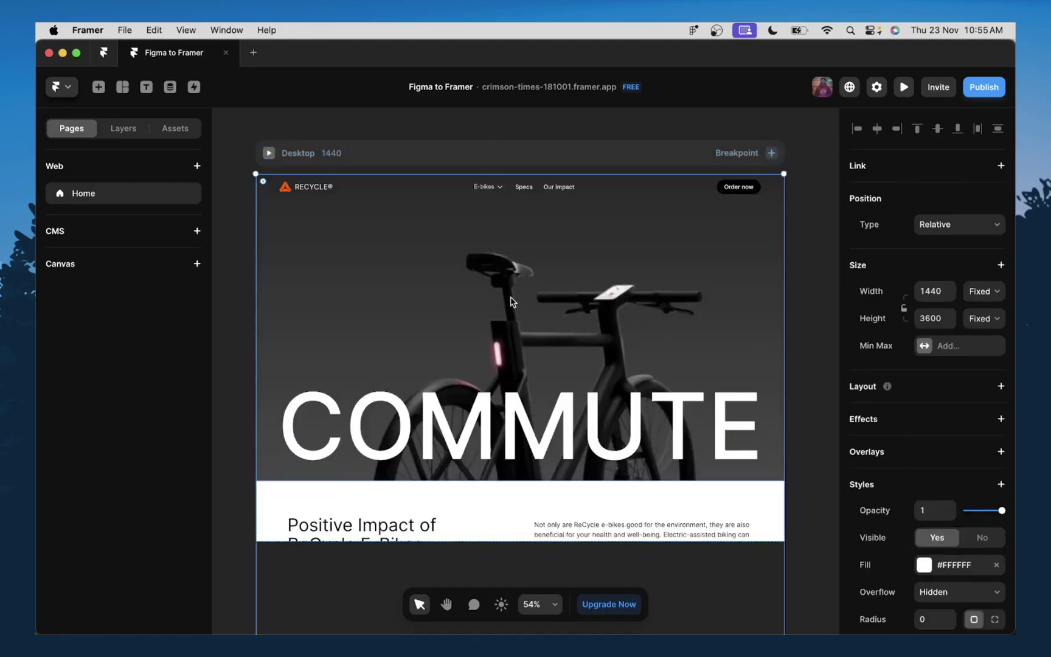
Step: Set the Desktop 1440 breakpoint's height to Fit Content
scroll(511, 300, down, 2)
scroll(504, 316, down, 3)
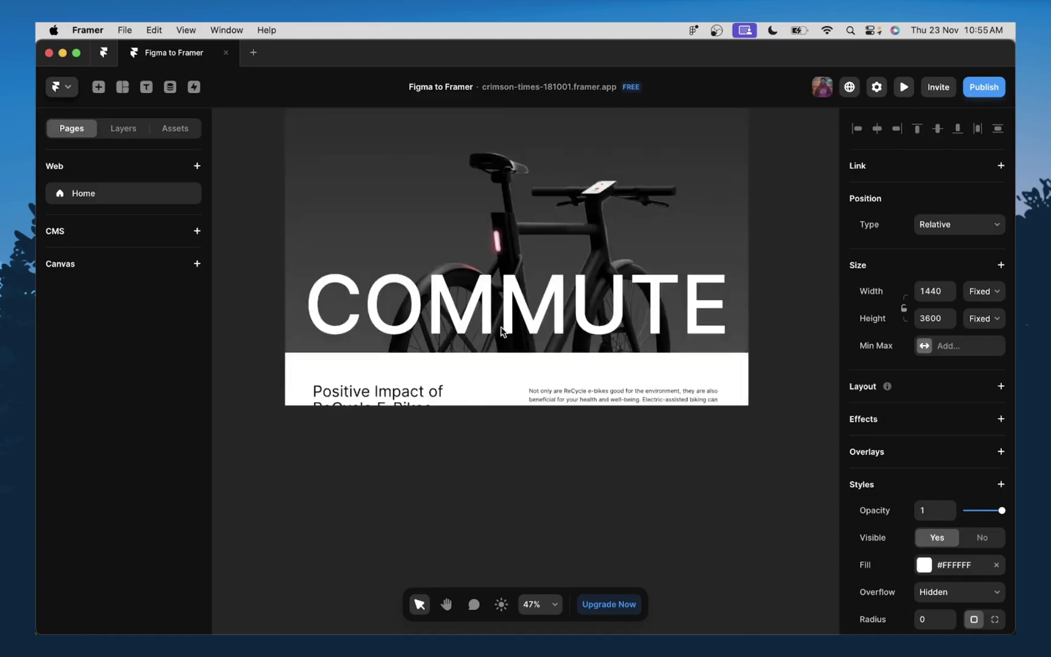
scroll(500, 331, down, 3)
scroll(499, 331, up, 5)
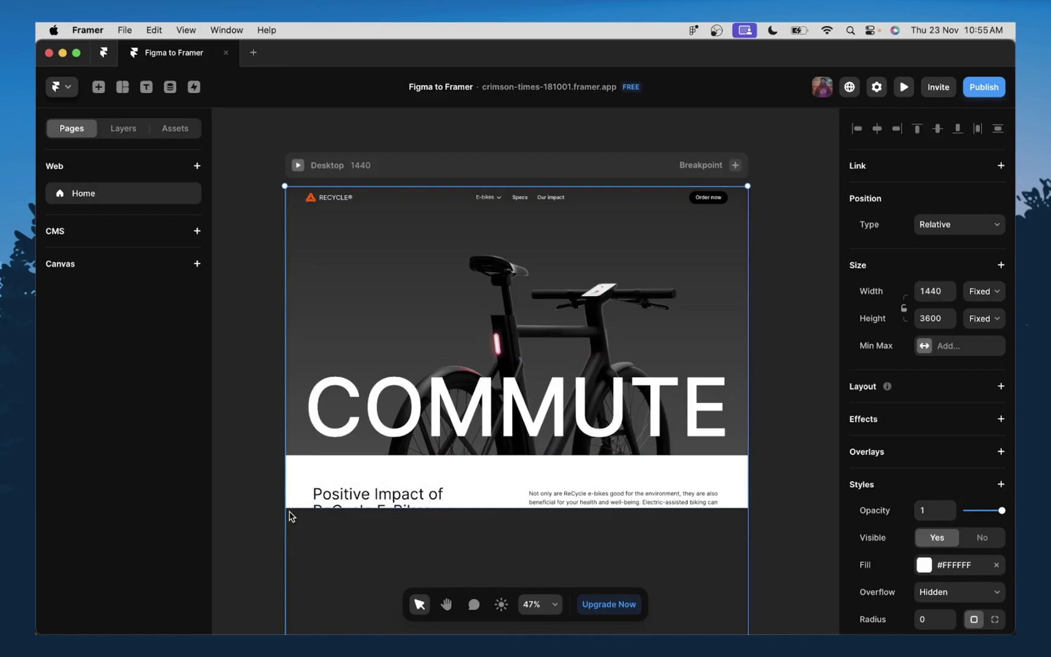
scroll(296, 514, down, 1)
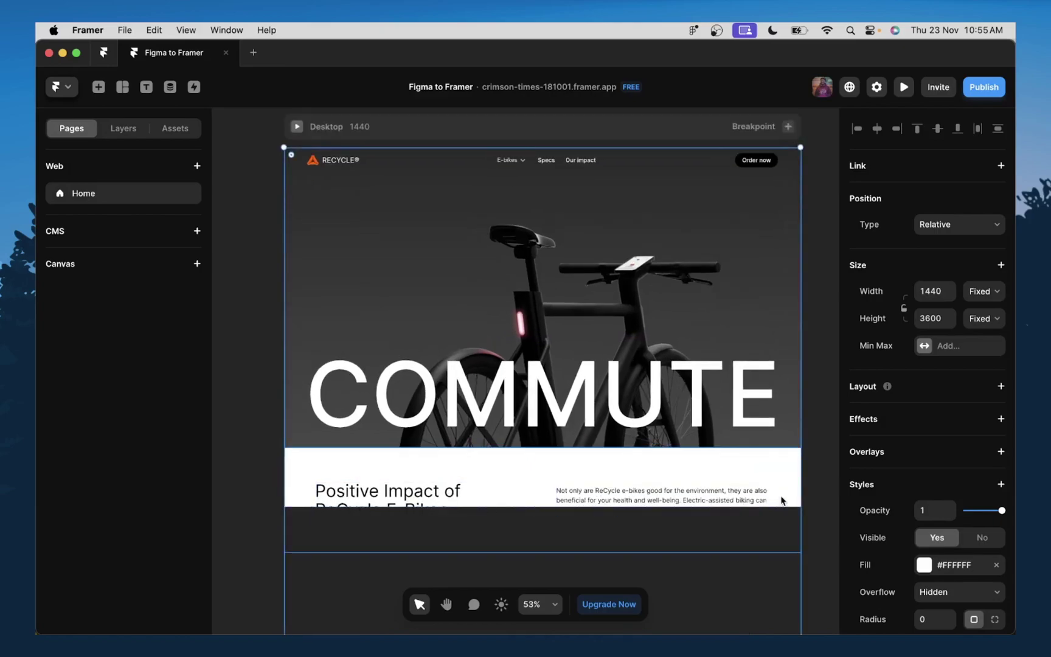
scroll(419, 399, up, 1)
scroll(417, 399, down, 1)
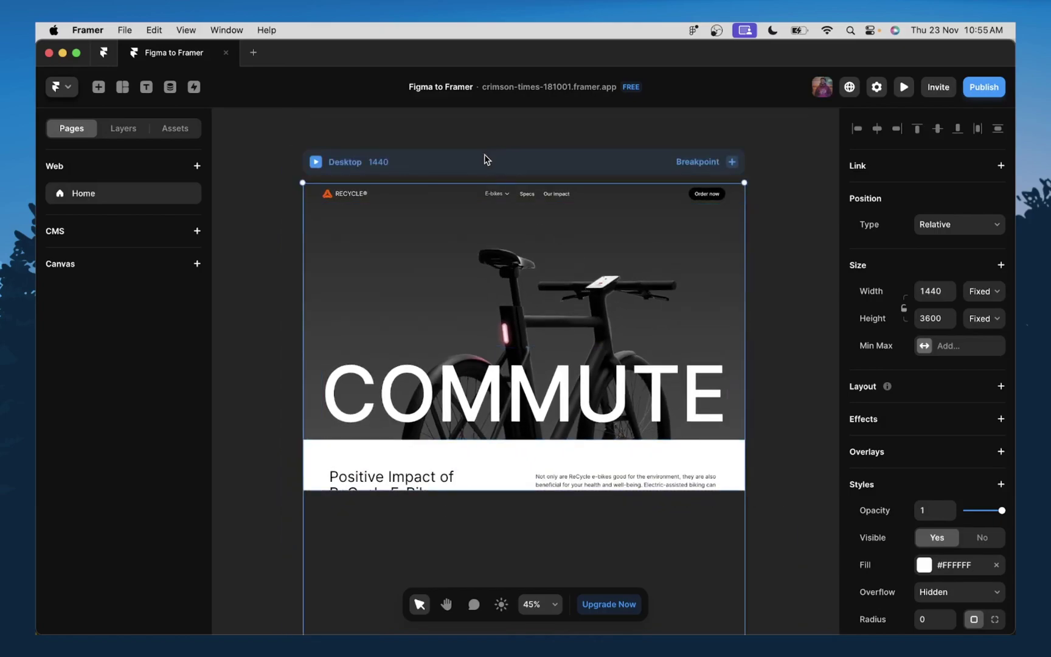
click(511, 176)
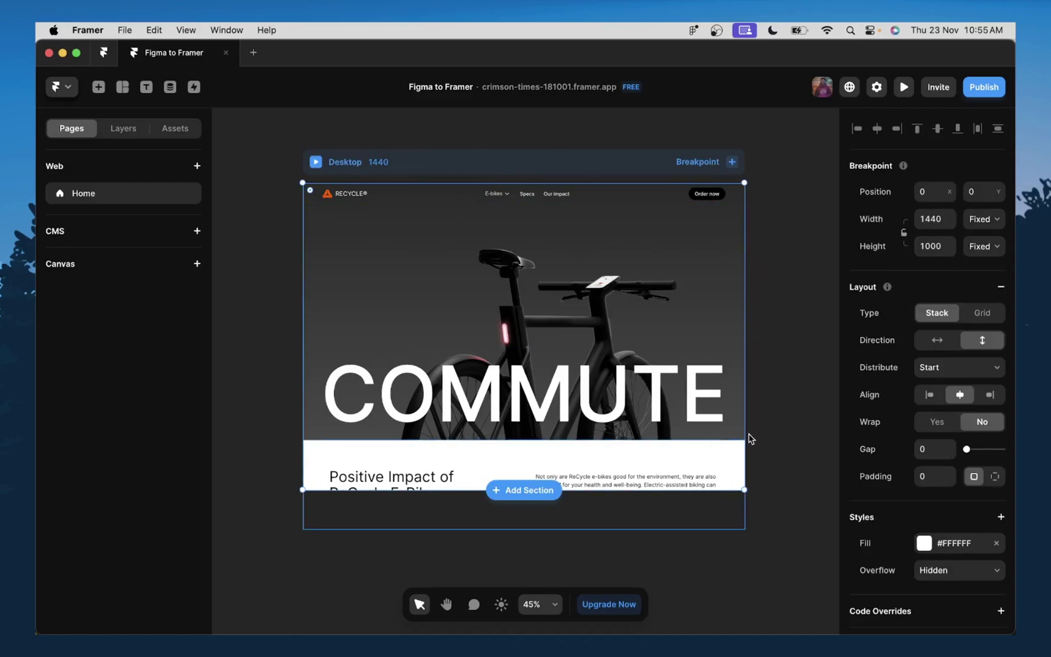
scroll(672, 330, down, 5)
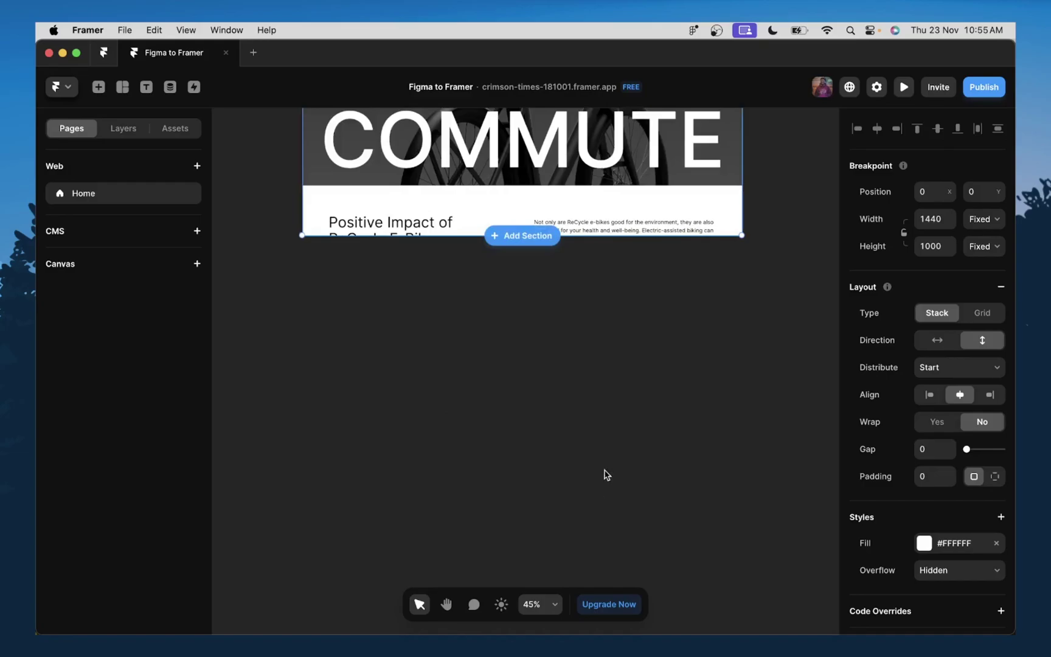
scroll(605, 473, up, 4)
click(991, 246)
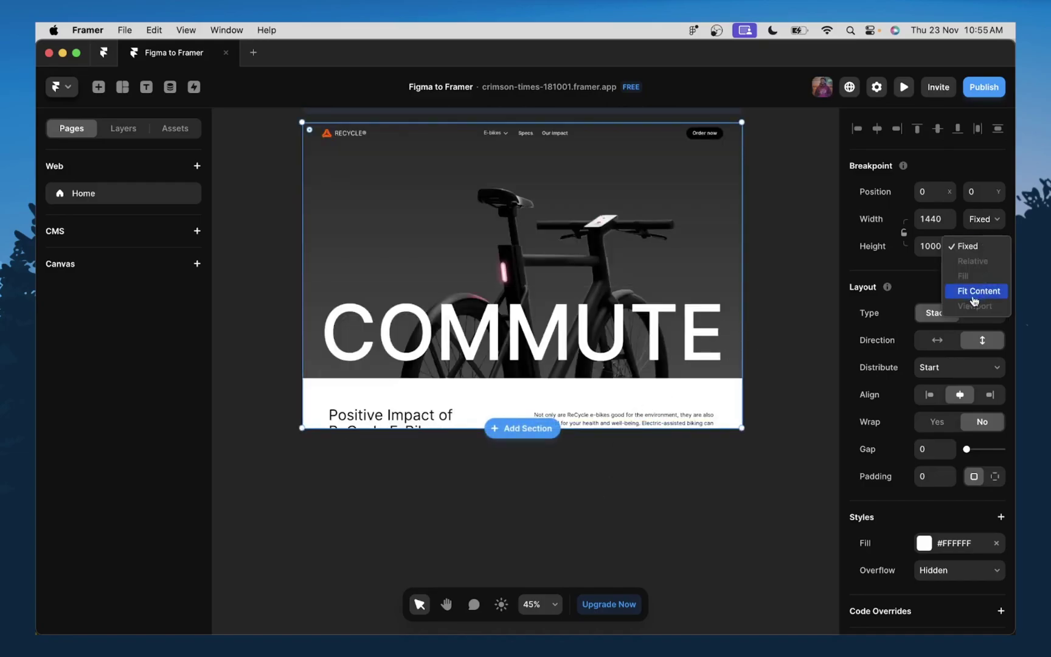
click(972, 296)
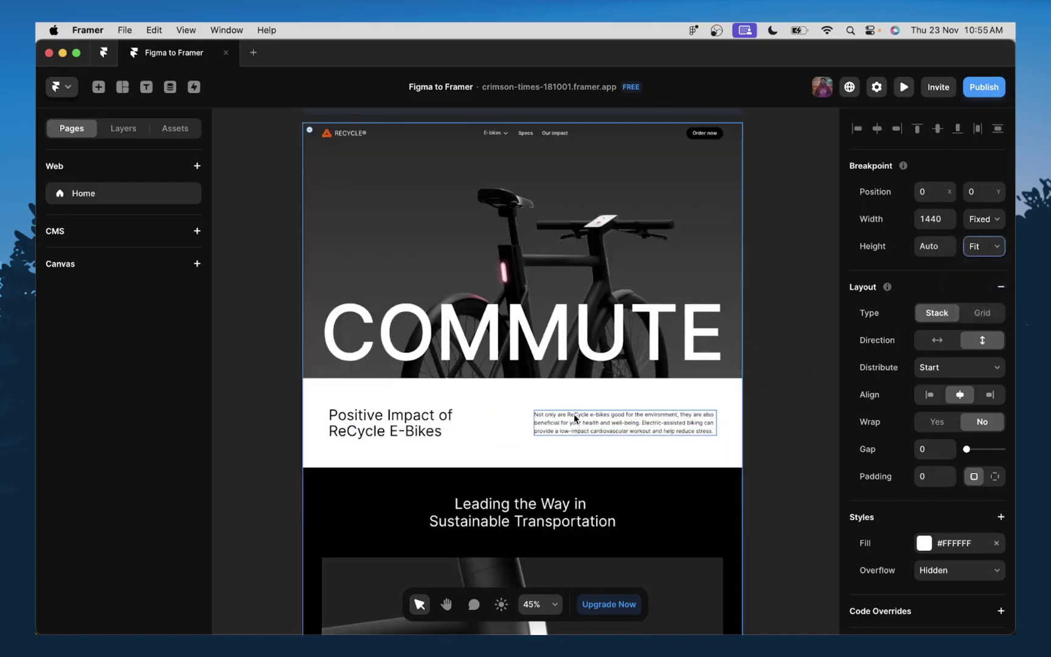
Step: Check the page down to JOIN US TODAY, then select the RECYCLE navigation bar
scroll(574, 417, down, 15)
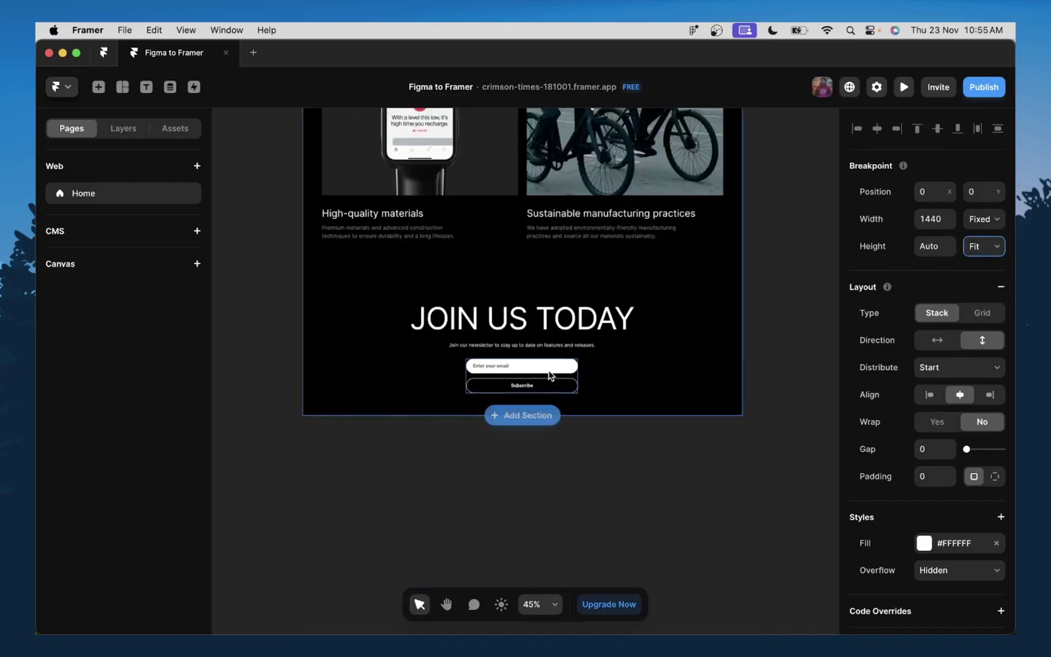
scroll(549, 375, up, 15)
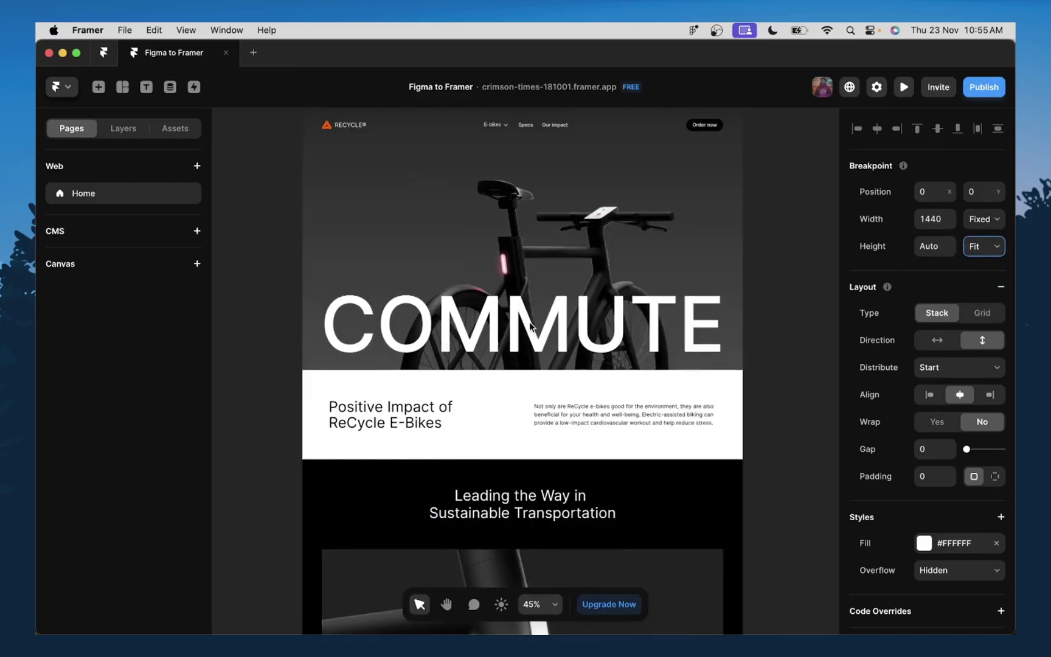
scroll(528, 322, up, 5)
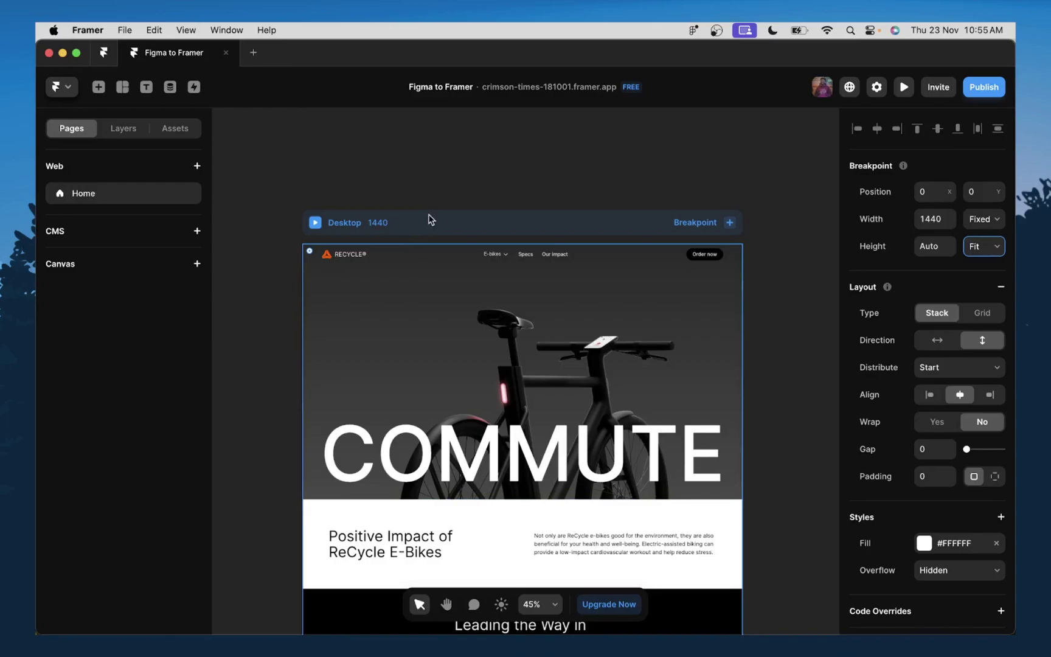
scroll(432, 228, down, 2)
scroll(490, 368, down, 10)
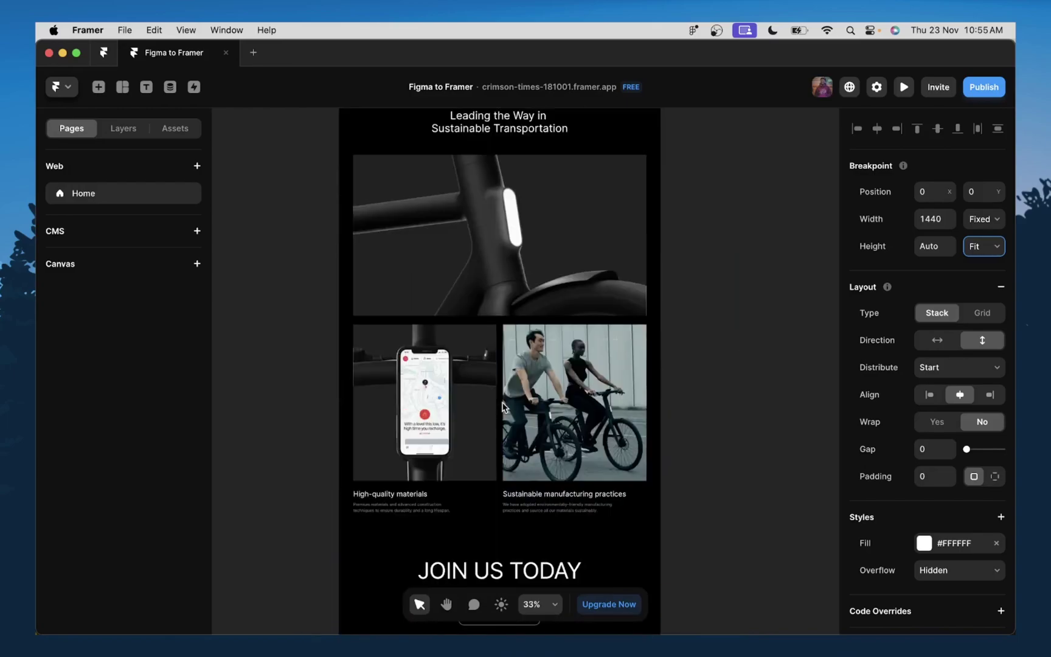
scroll(503, 406, down, 4)
scroll(492, 505, up, 1)
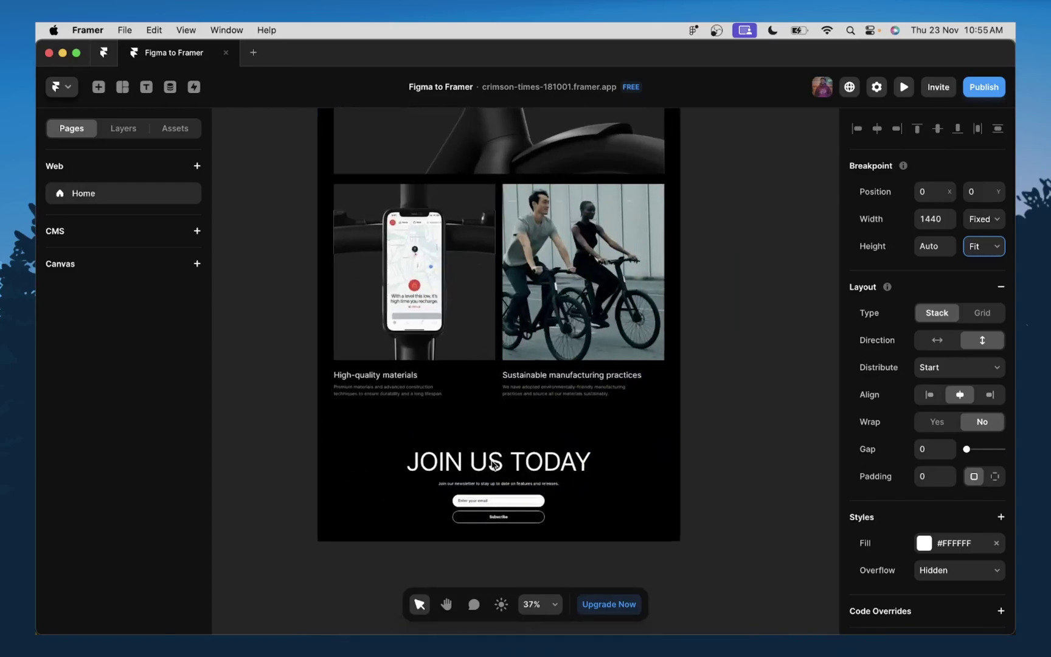
scroll(480, 262, up, 15)
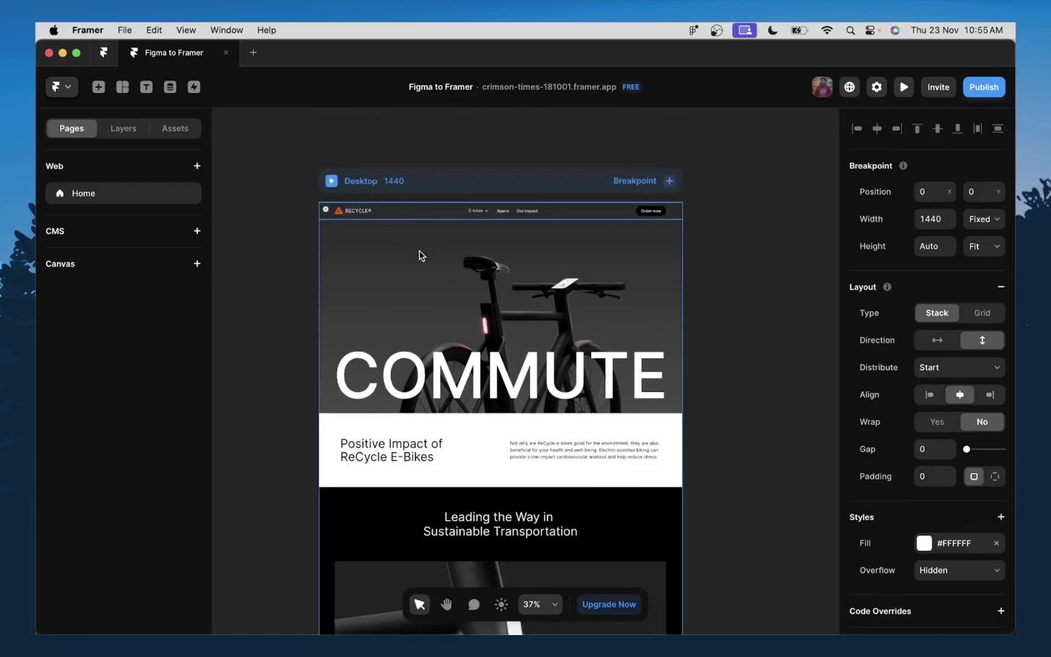
click(419, 255)
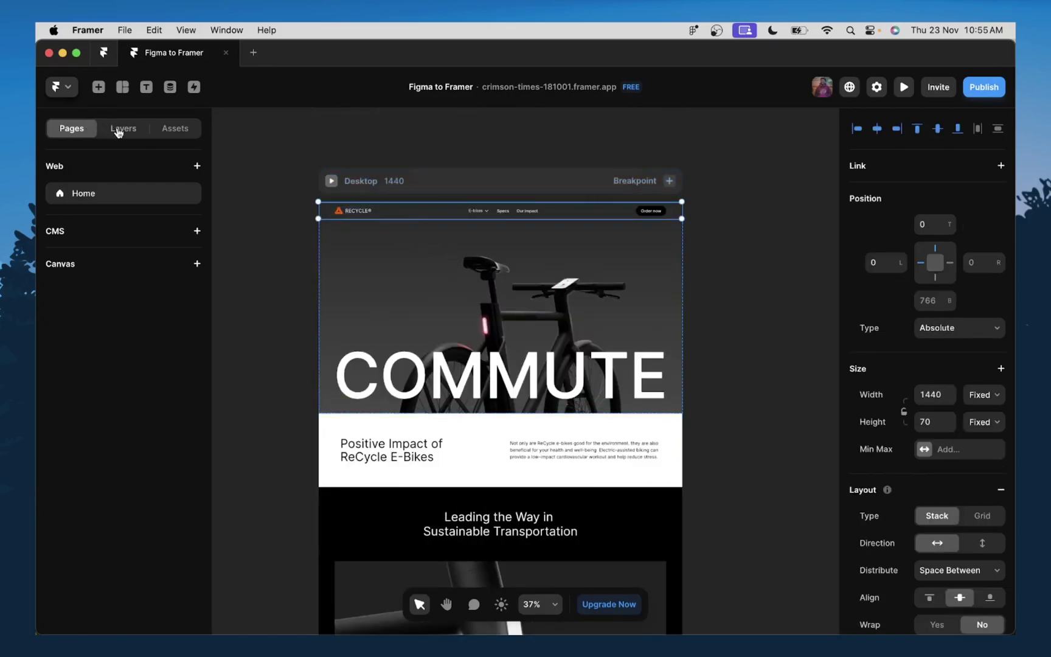
click(121, 128)
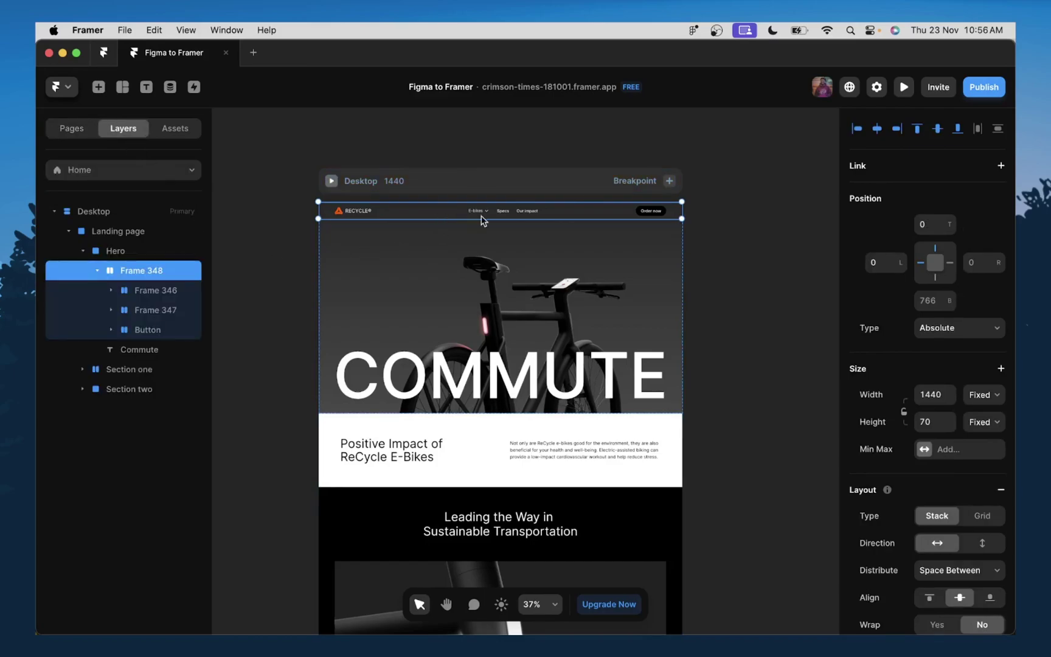
click(485, 391)
scroll(486, 432, down, 2)
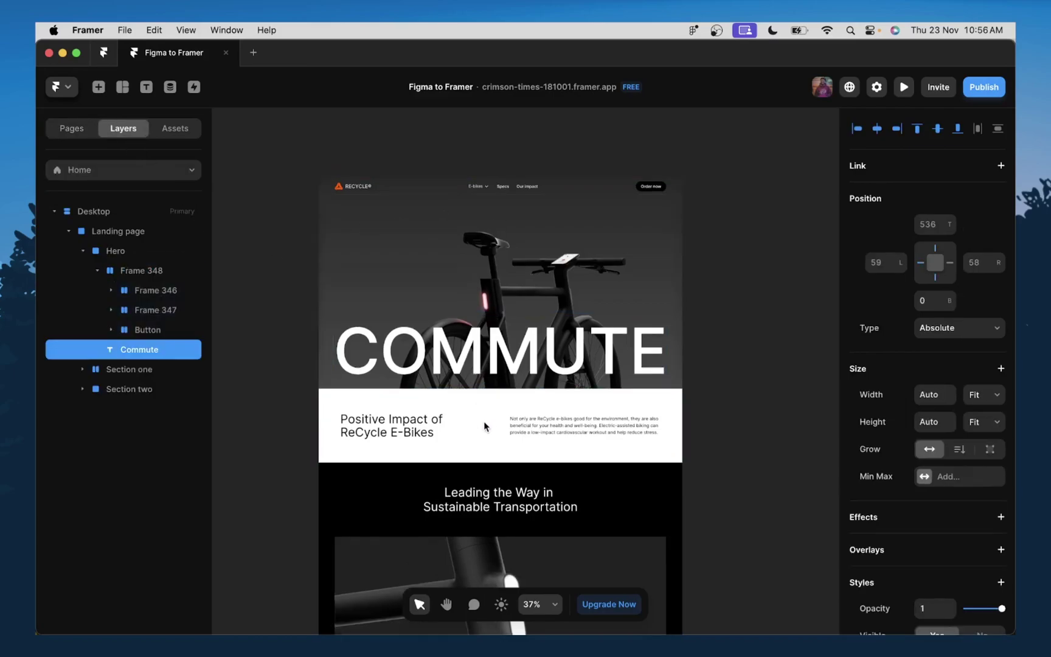
click(357, 262)
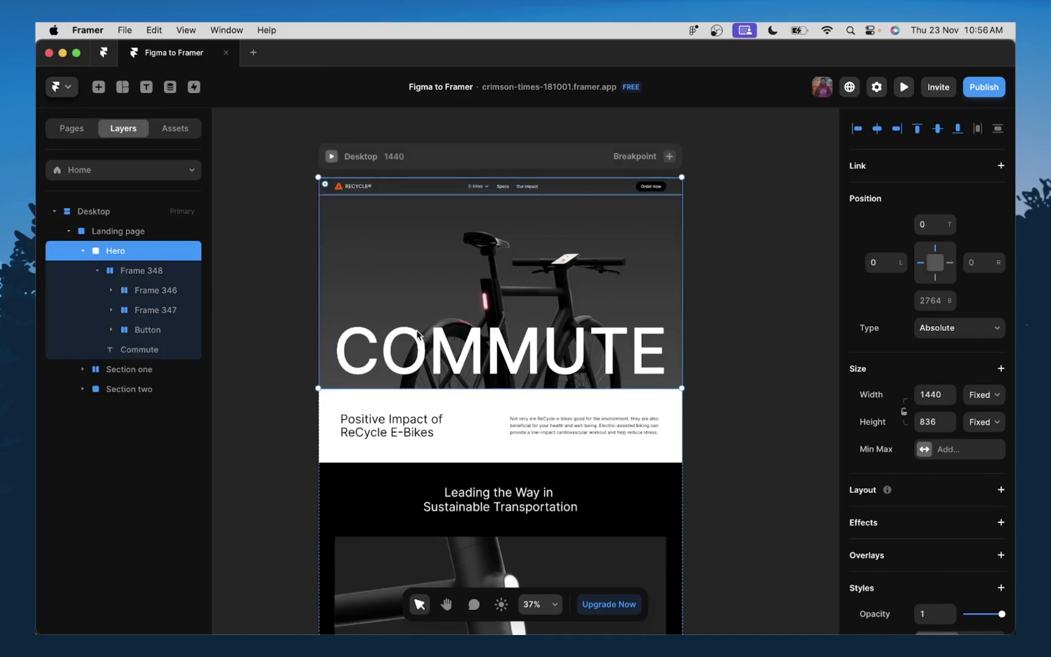
scroll(487, 420, down, 2)
click(484, 369)
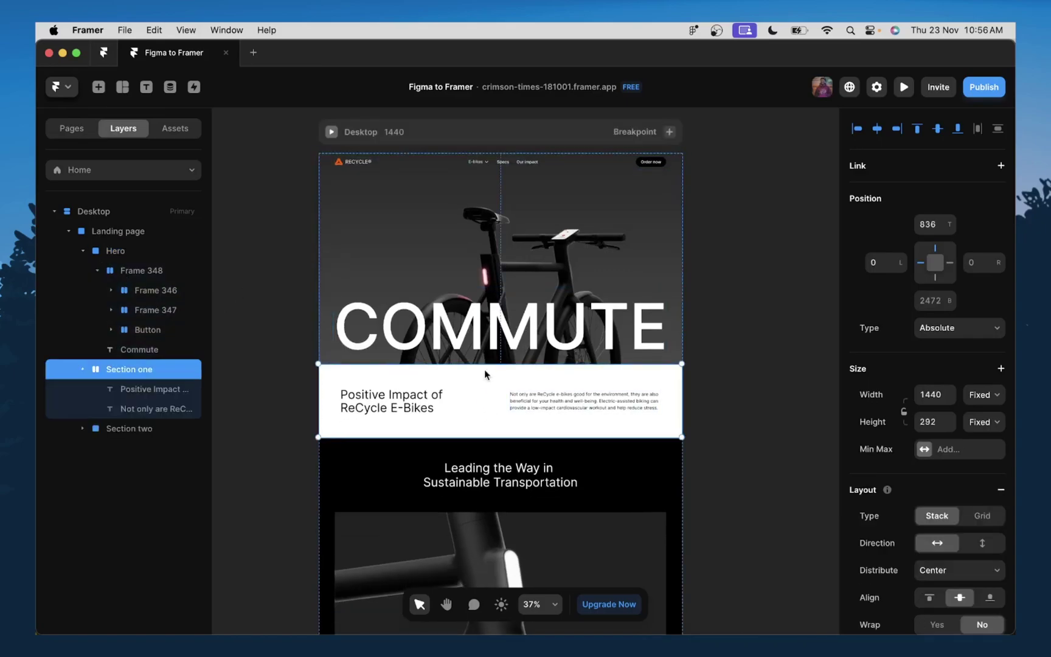
scroll(777, 398, down, 5)
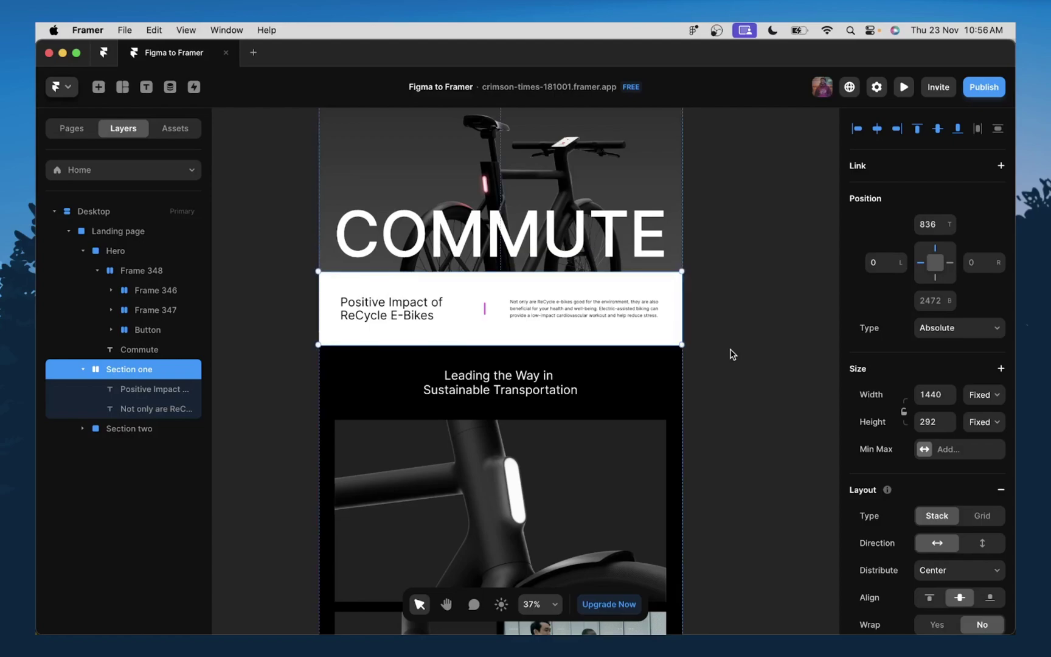
click(737, 349)
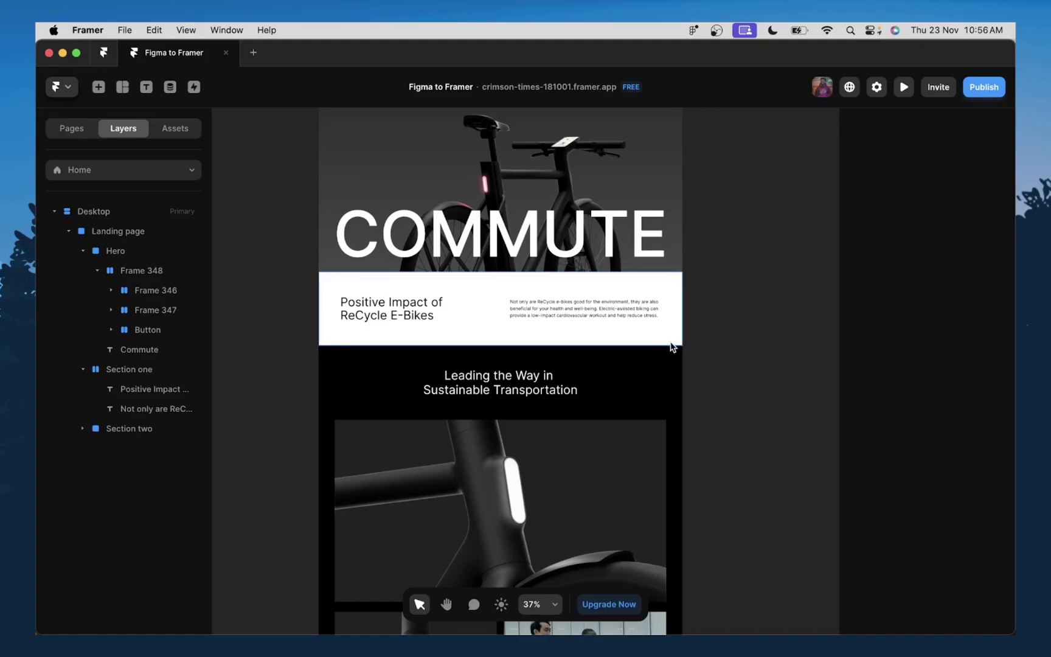
click(673, 342)
scroll(918, 460, down, 1)
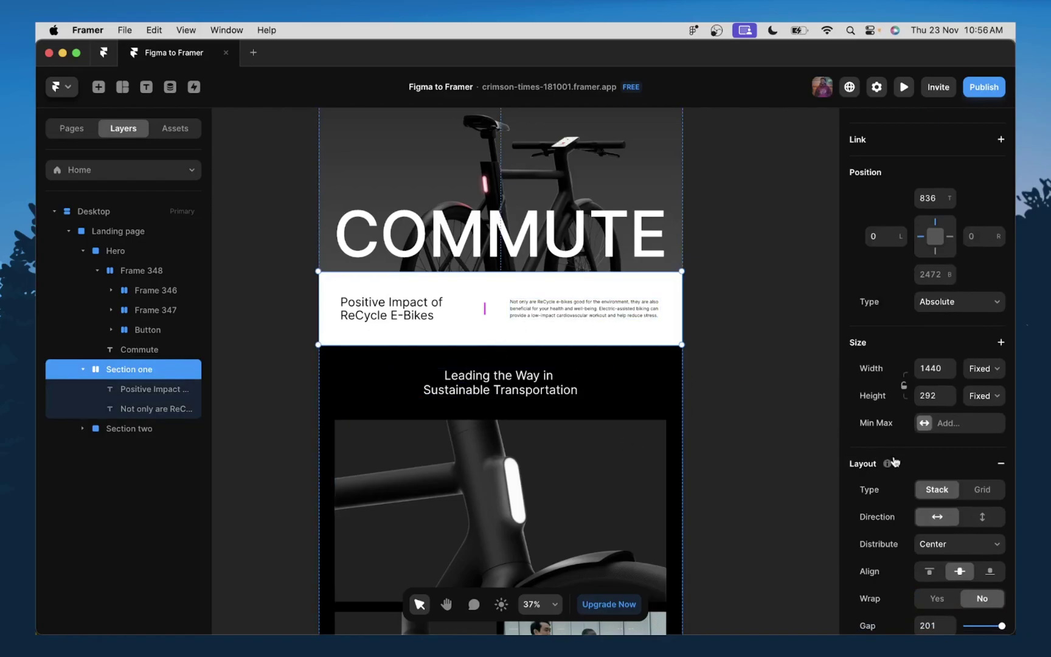
click(659, 387)
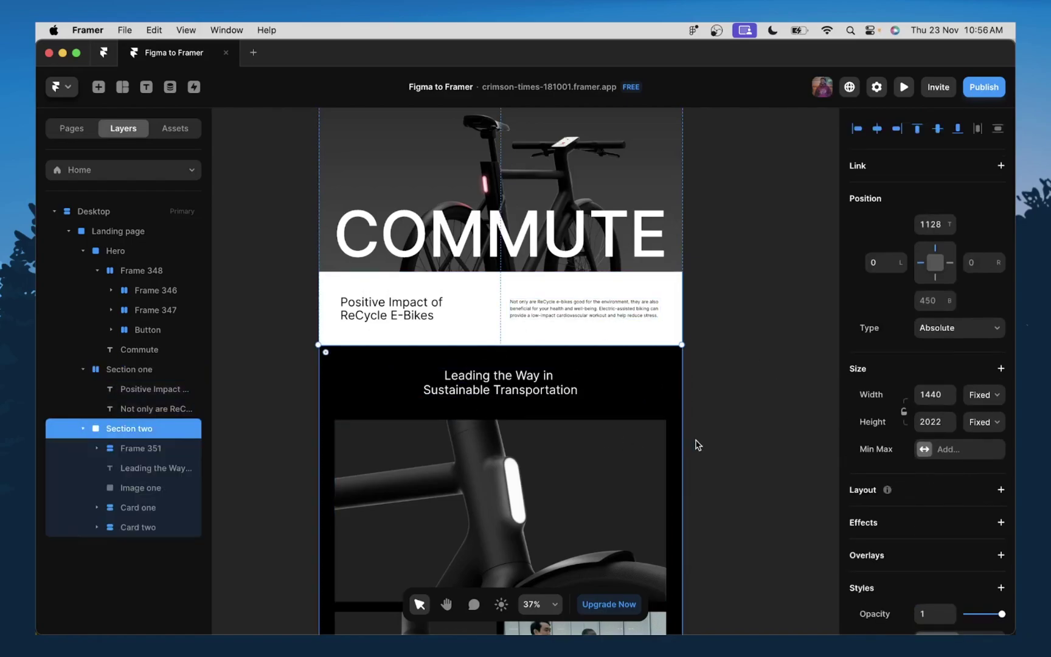
scroll(617, 427, down, 5)
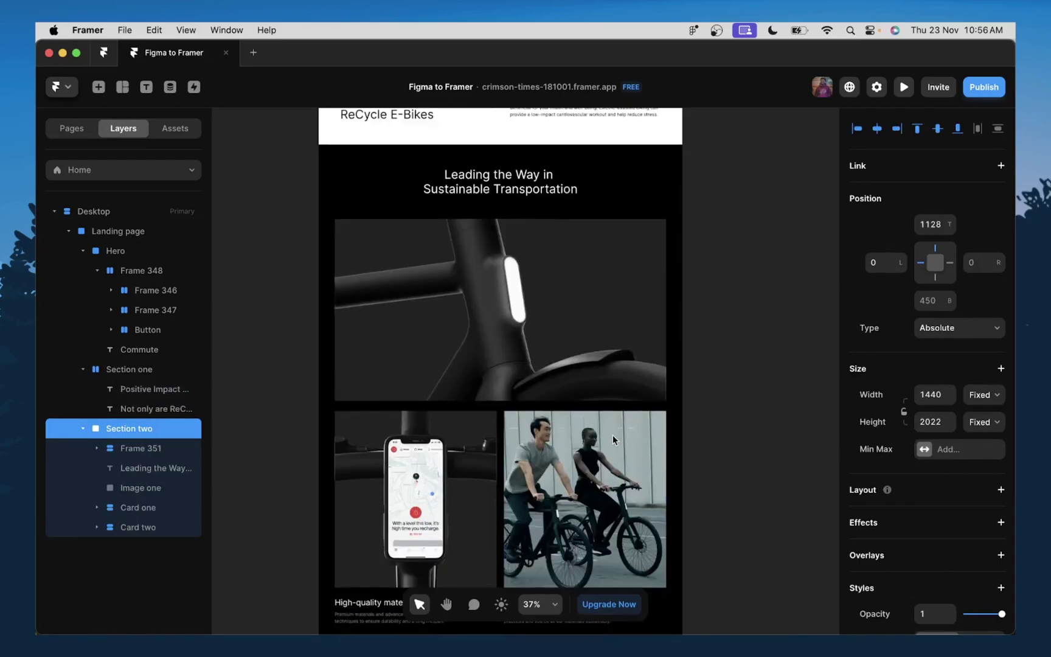
scroll(502, 412, down, 5)
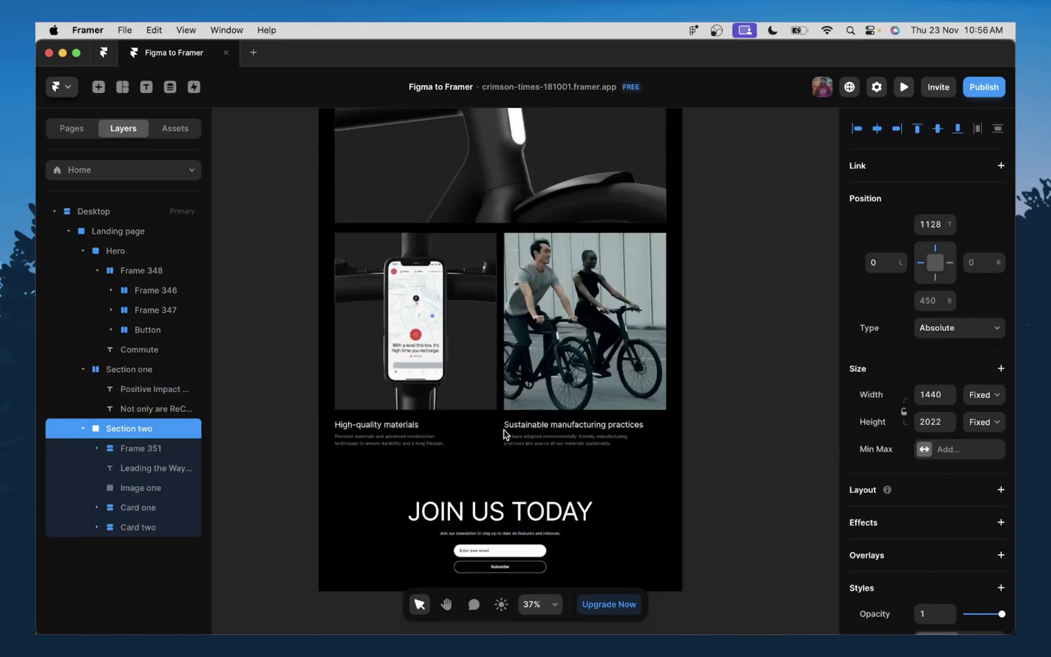
scroll(373, 402, up, 2)
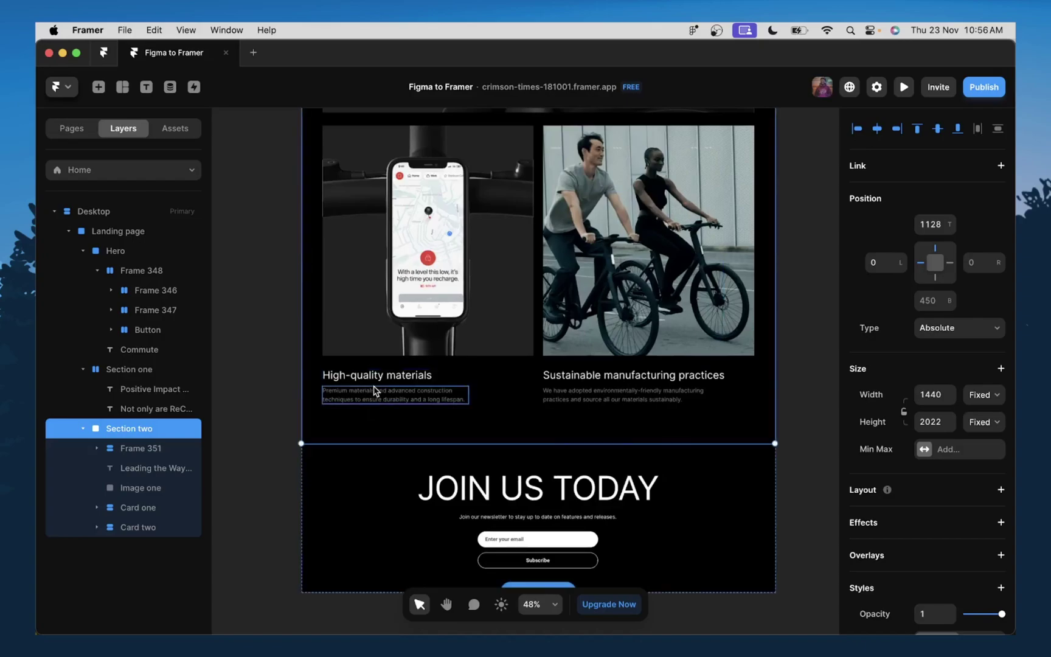
scroll(488, 415, up, 10)
scroll(570, 312, up, 3)
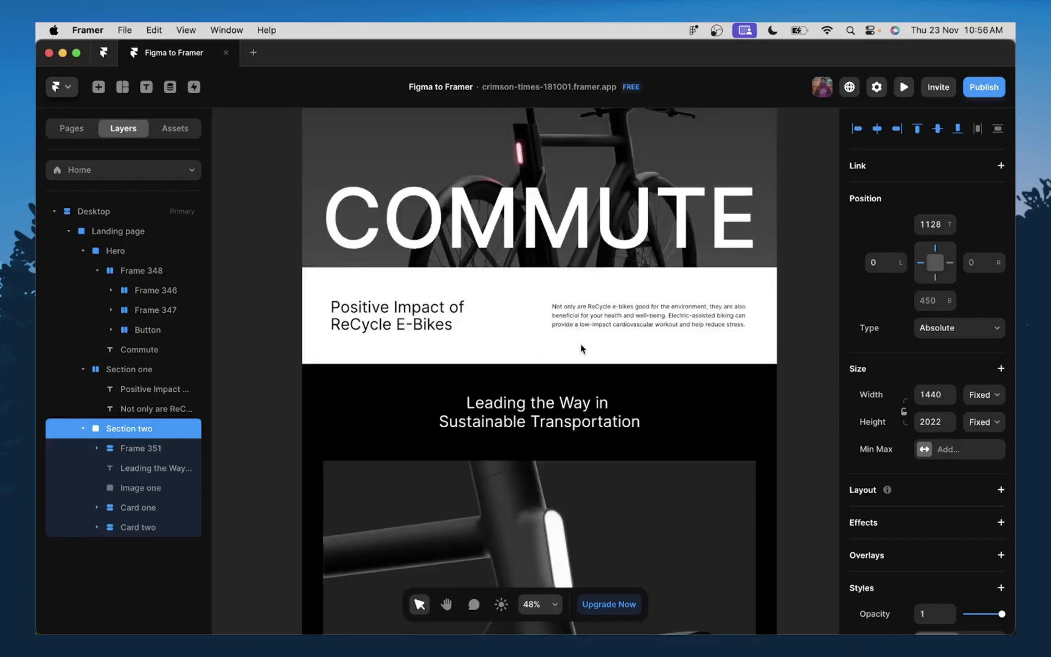
scroll(541, 418, down, 5)
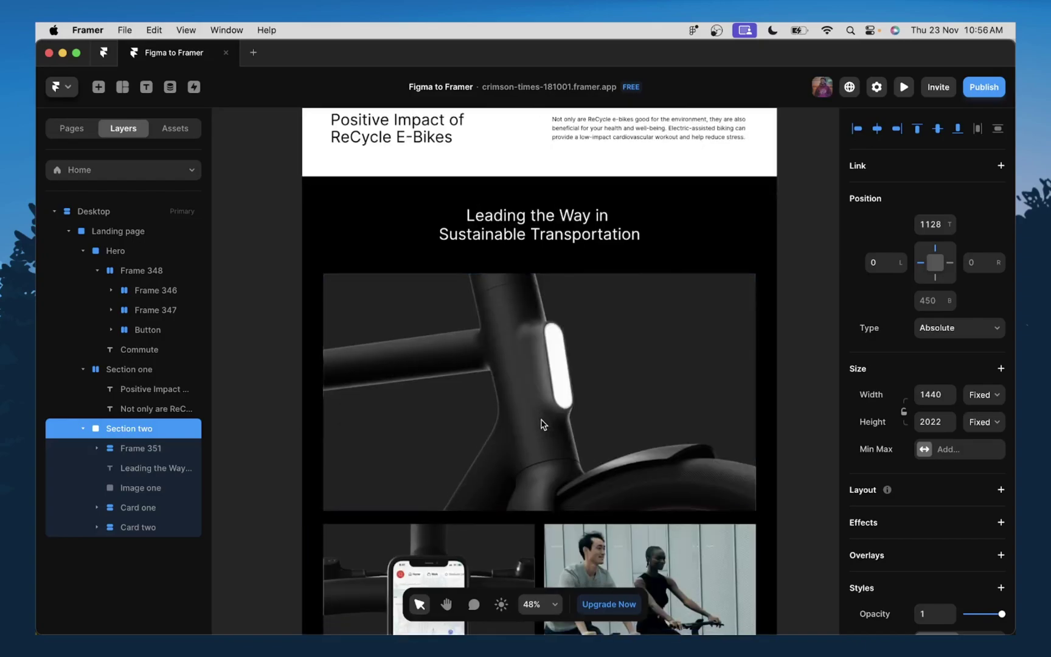
scroll(528, 415, down, 3)
scroll(553, 398, up, 6)
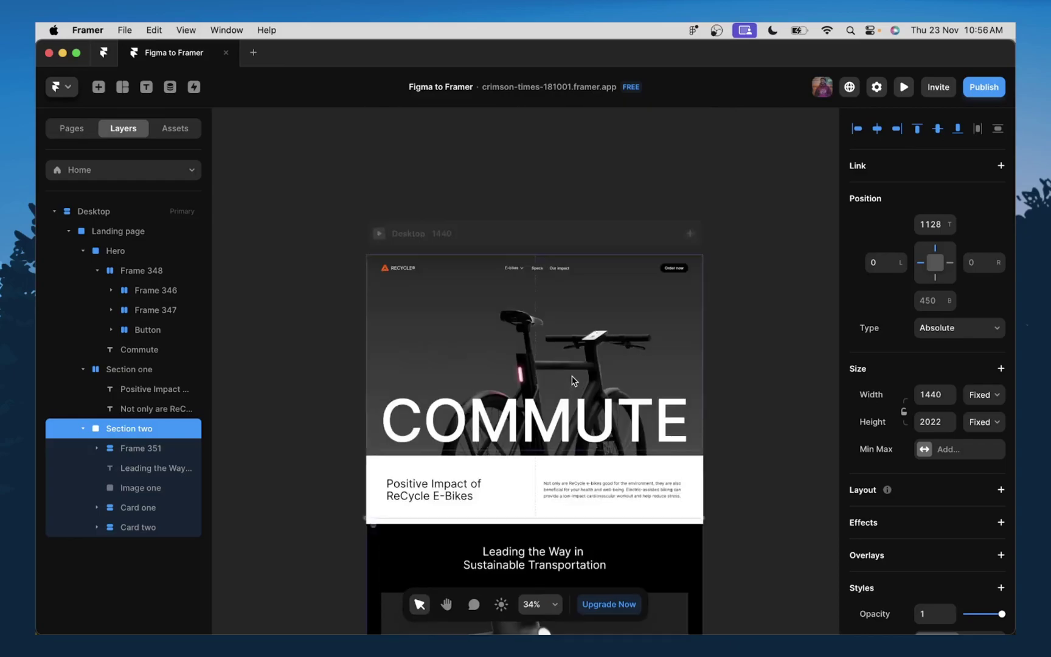
click(480, 246)
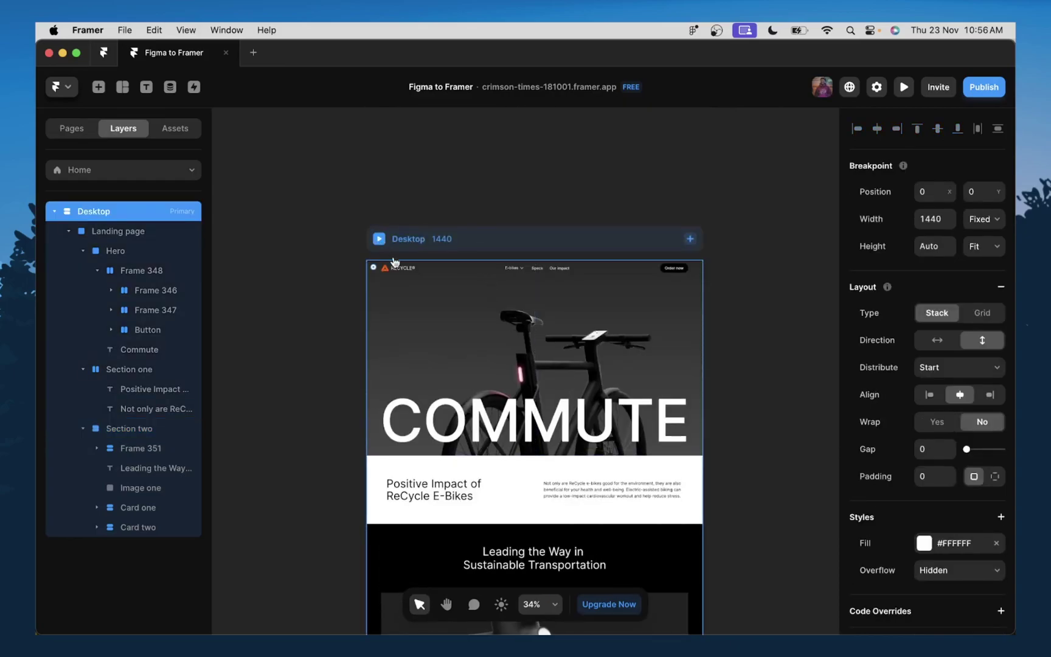
key(super+p)
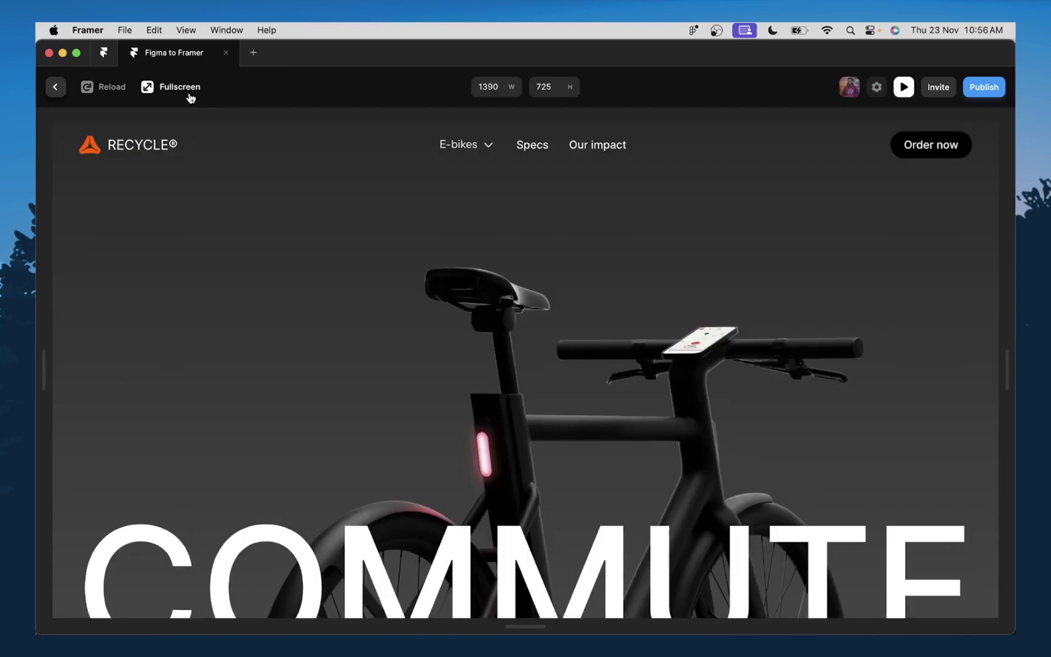
click(191, 97)
scroll(584, 307, down, 5)
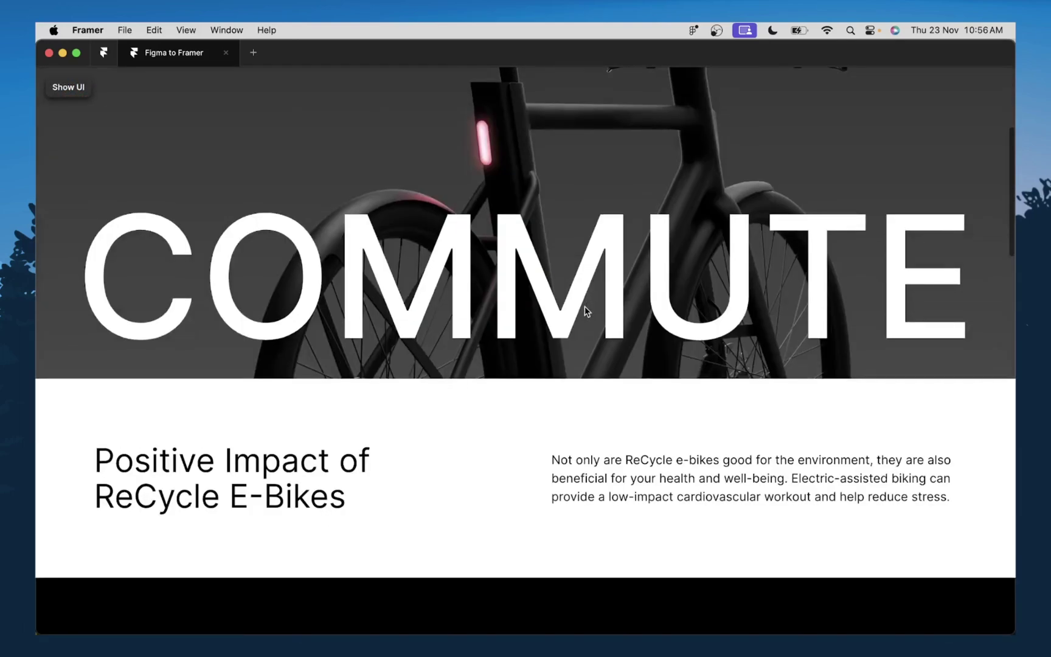
scroll(584, 306, down, 10)
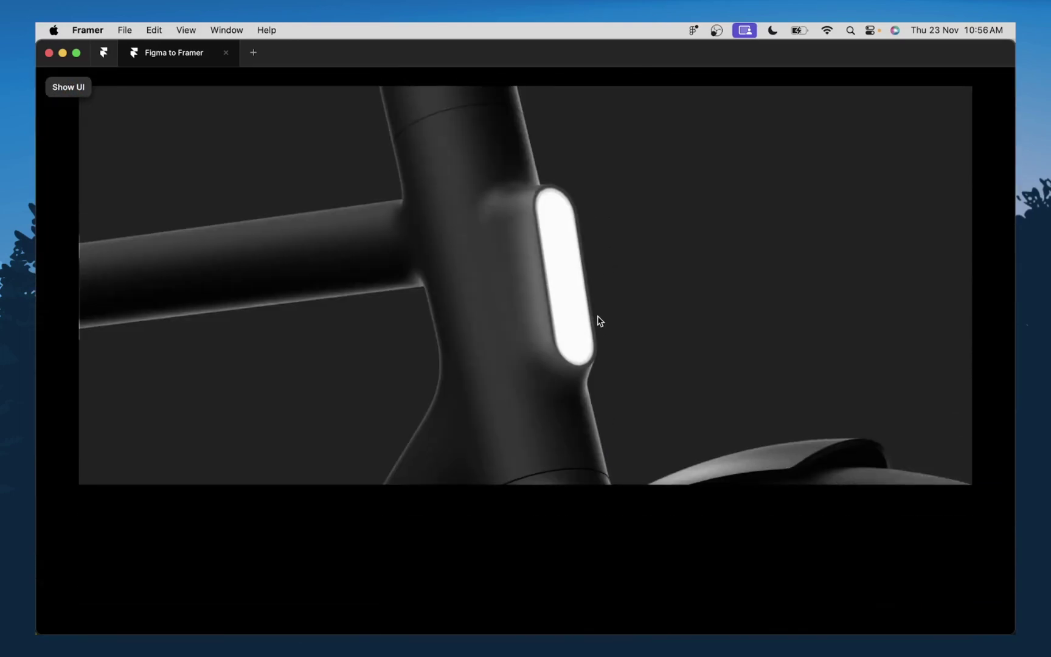
scroll(599, 320, down, 15)
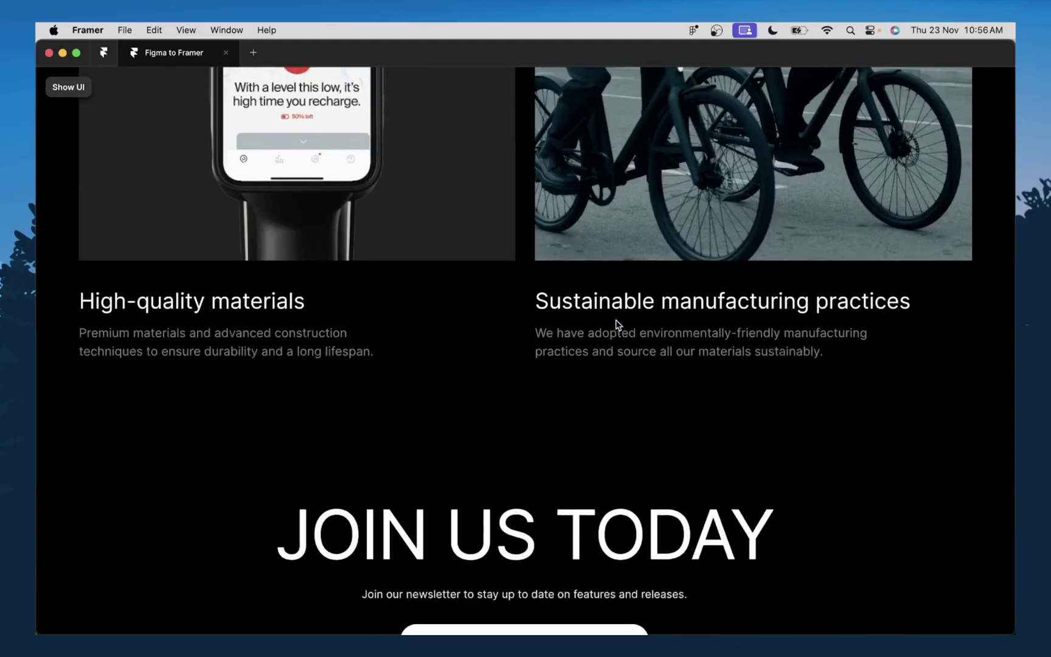
scroll(617, 326, down, 3)
scroll(629, 358, up, 6)
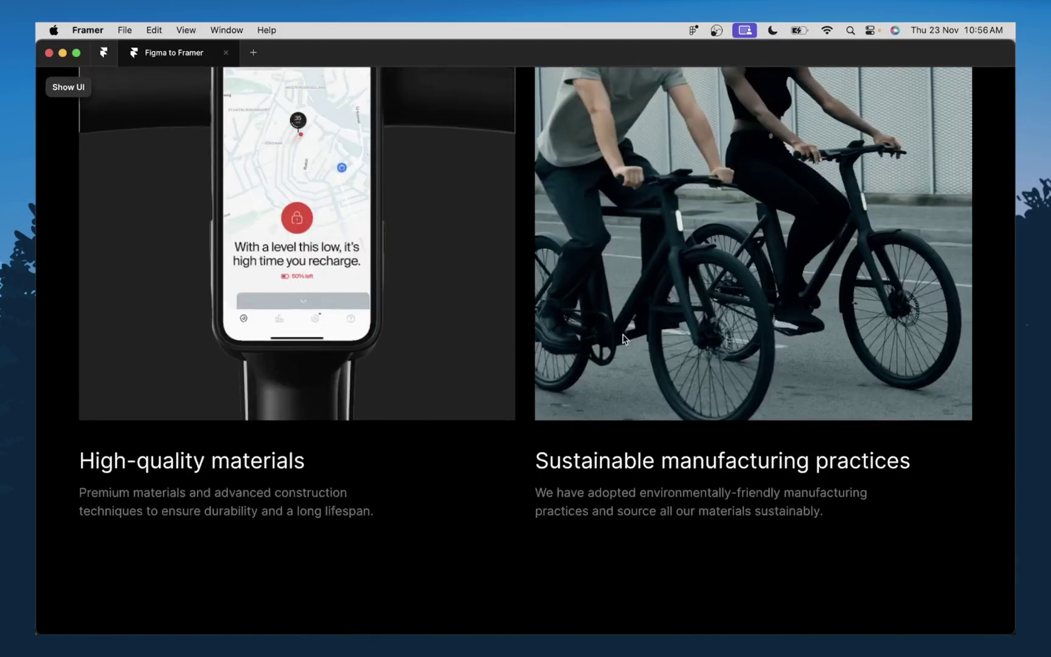
scroll(623, 338, up, 20)
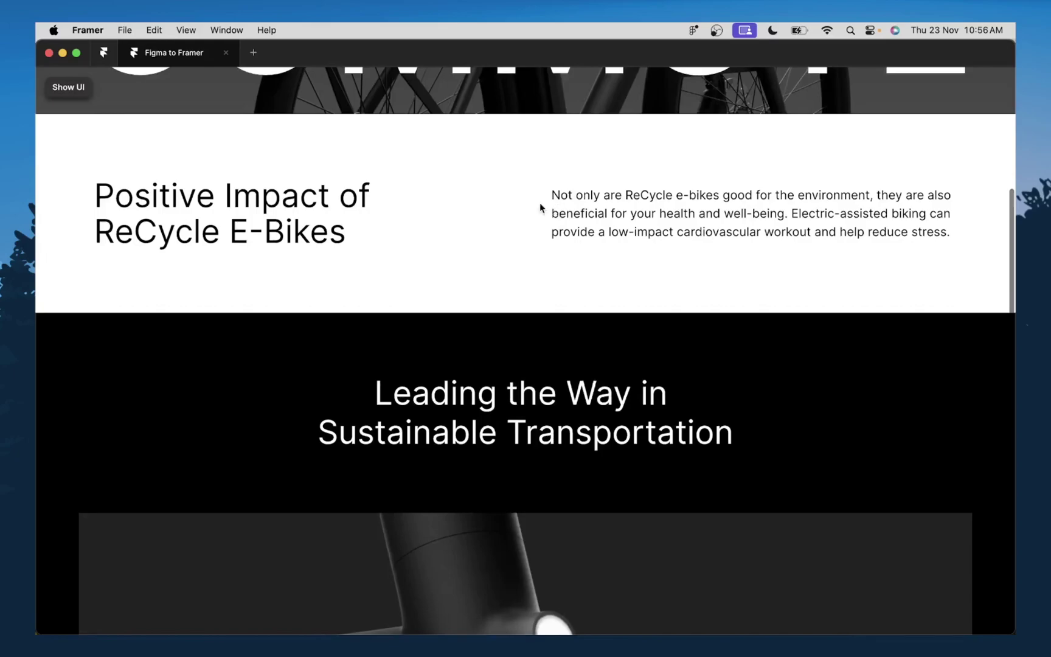
scroll(540, 207, up, 10)
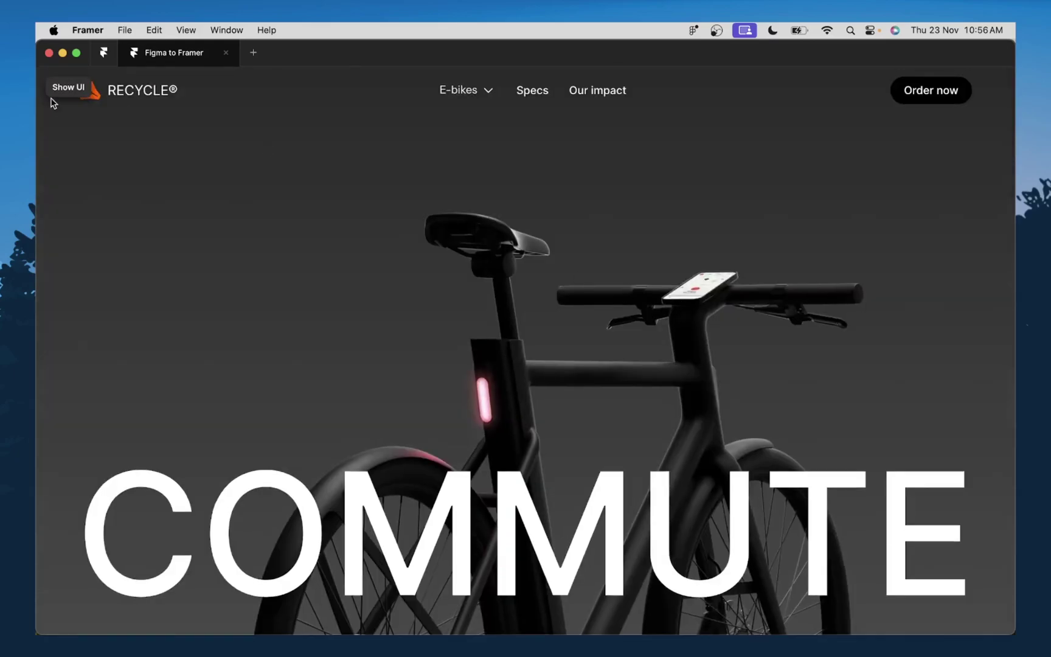
click(52, 101)
key(Escape)
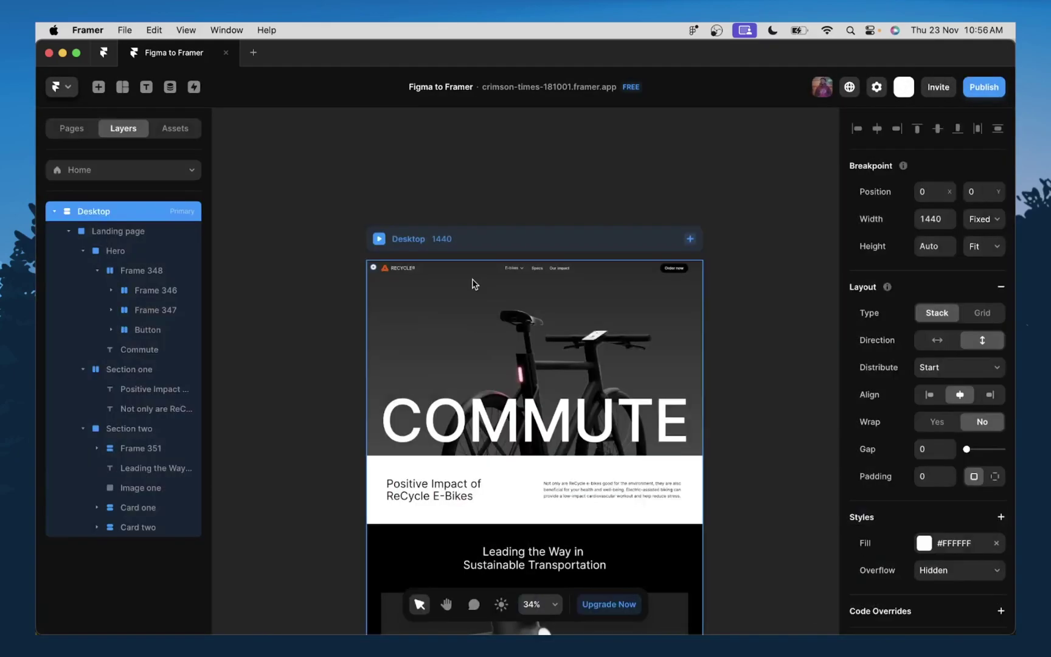
scroll(518, 223, down, 3)
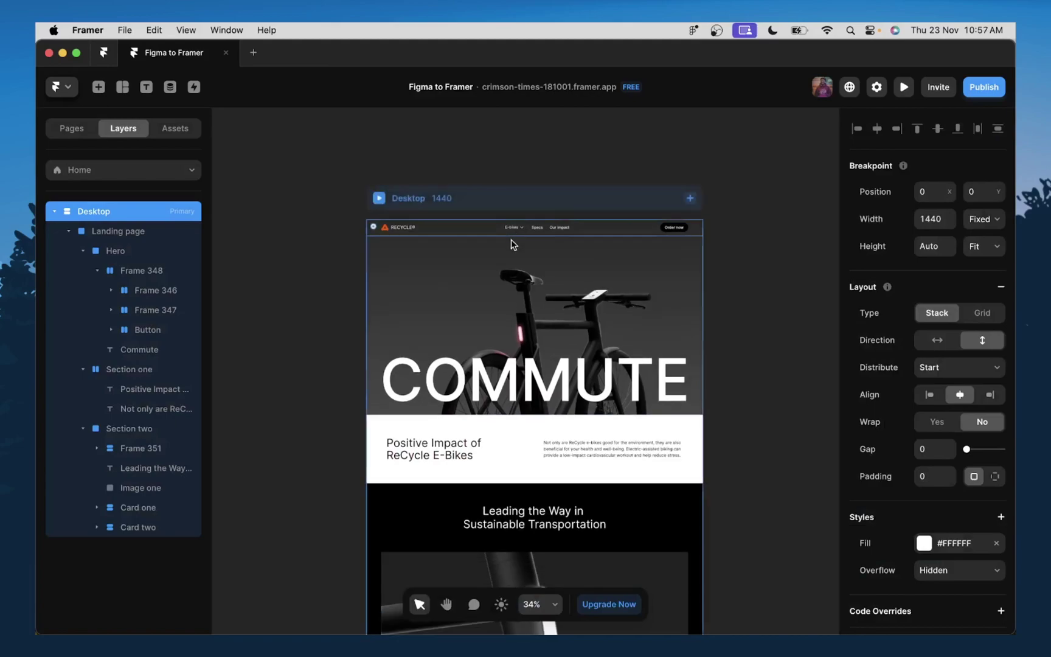
scroll(569, 263, down, 2)
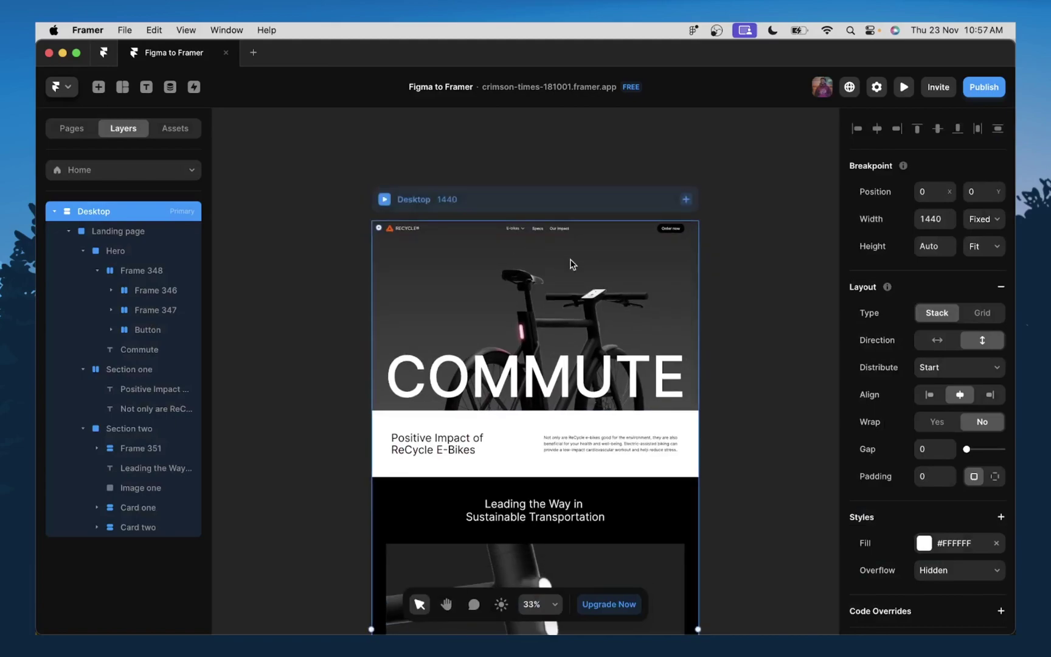
click(680, 202)
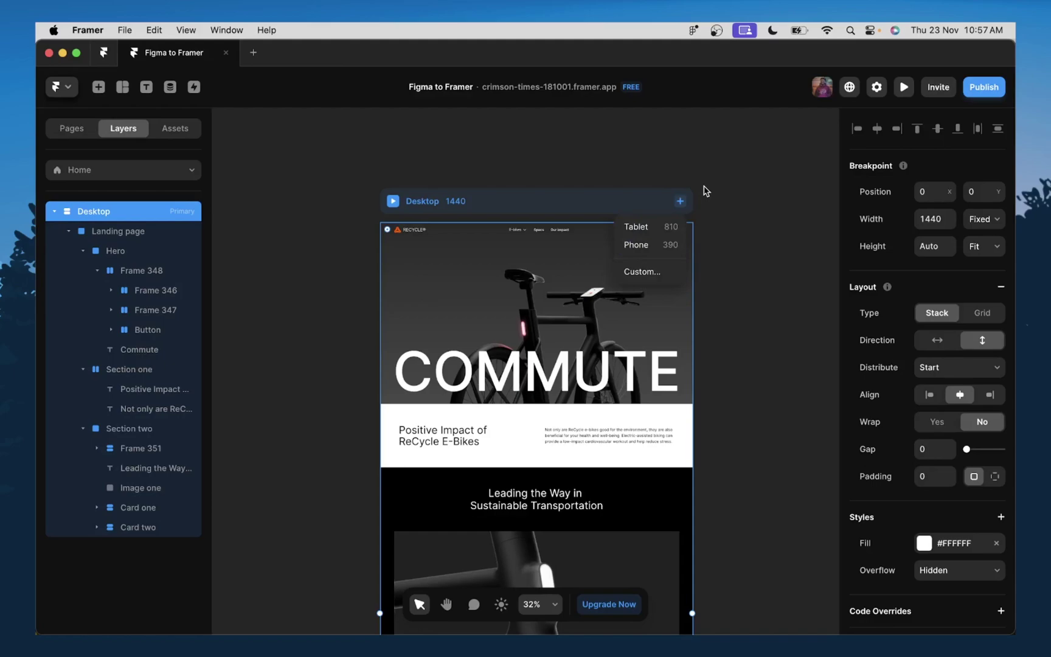
click(679, 202)
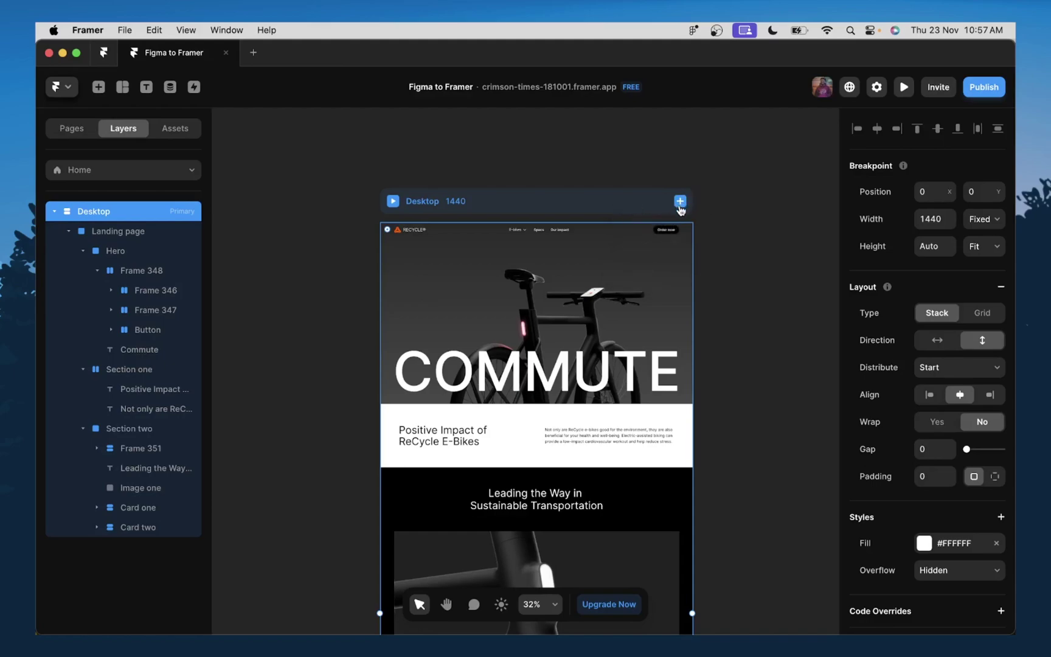
click(679, 205)
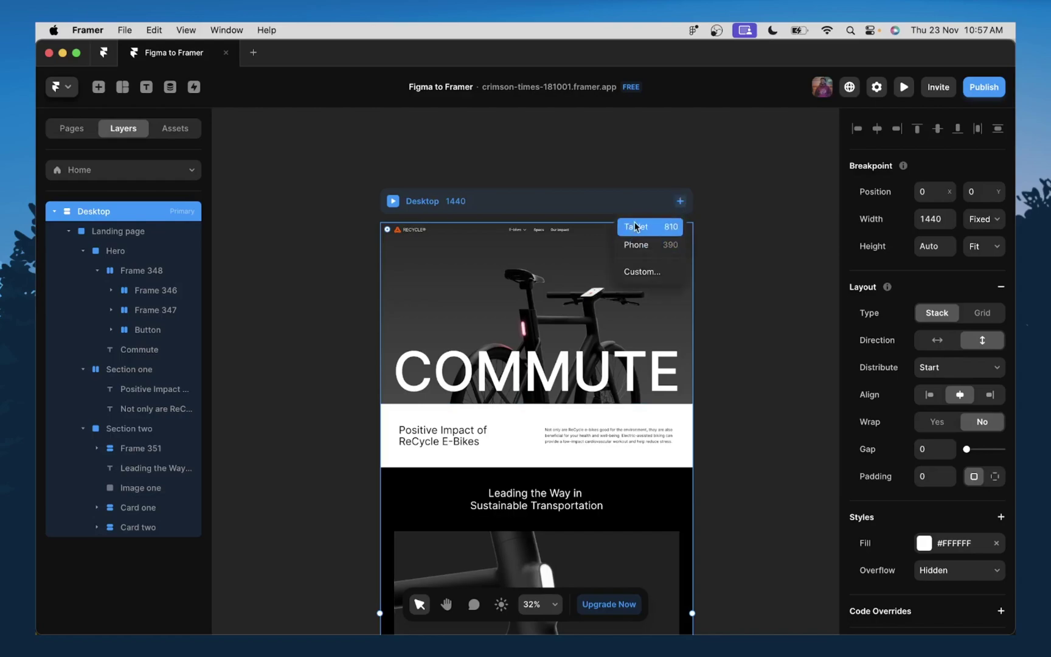
click(721, 189)
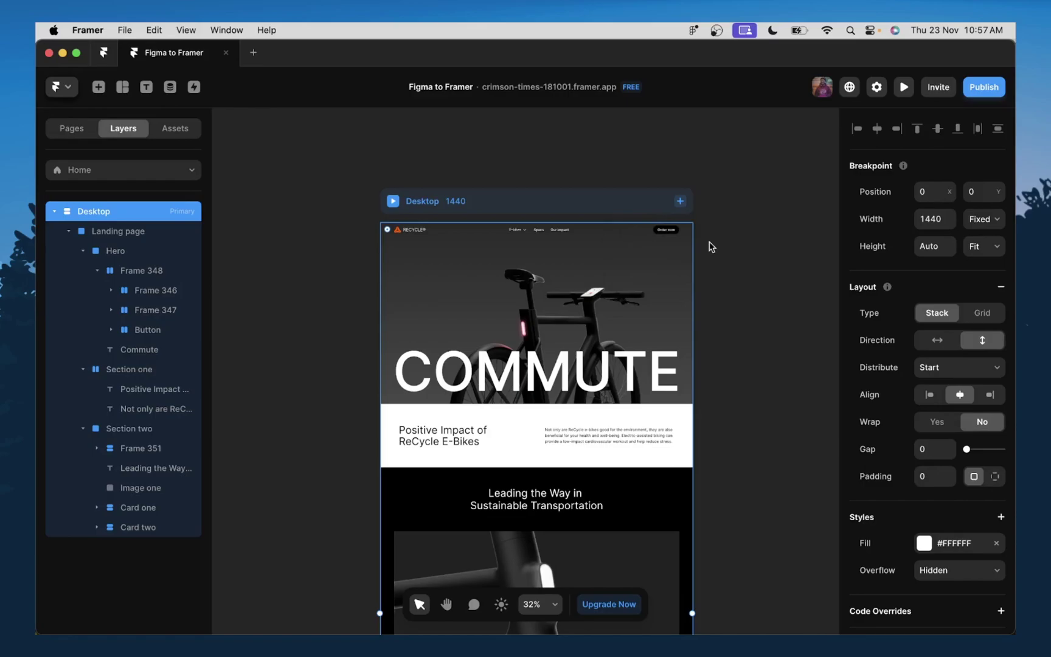
scroll(643, 357, down, 5)
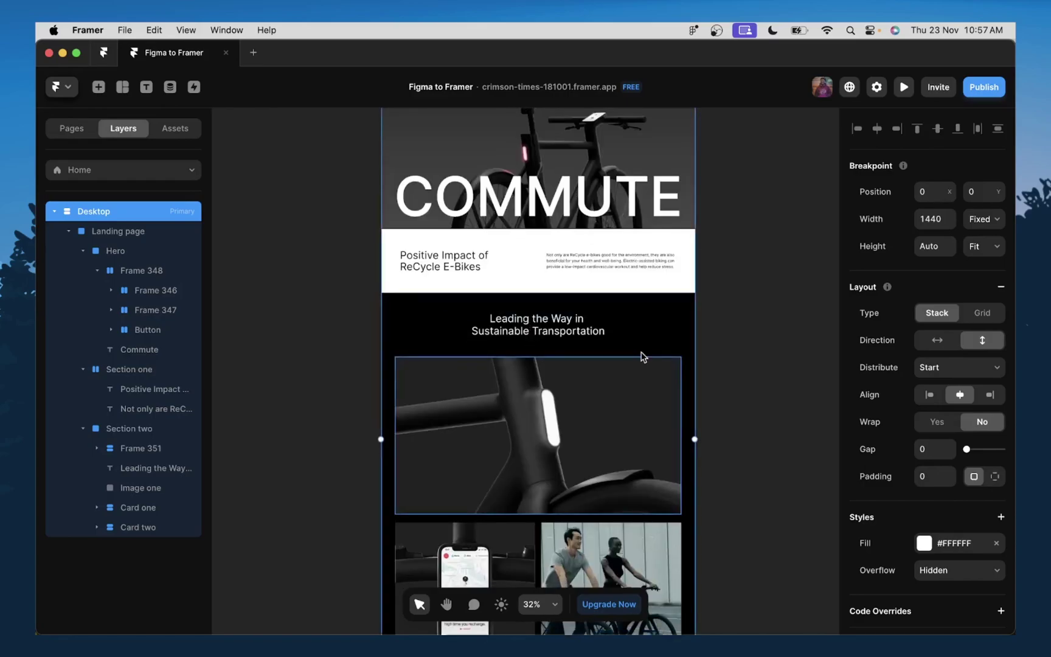
scroll(643, 357, down, 7)
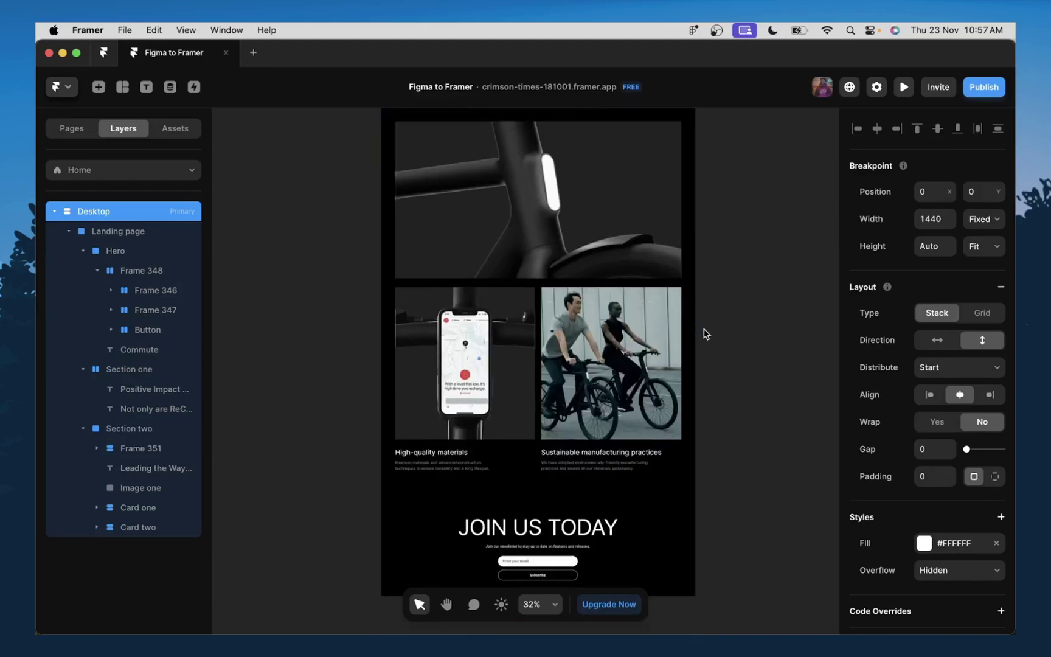
scroll(711, 329, up, 12)
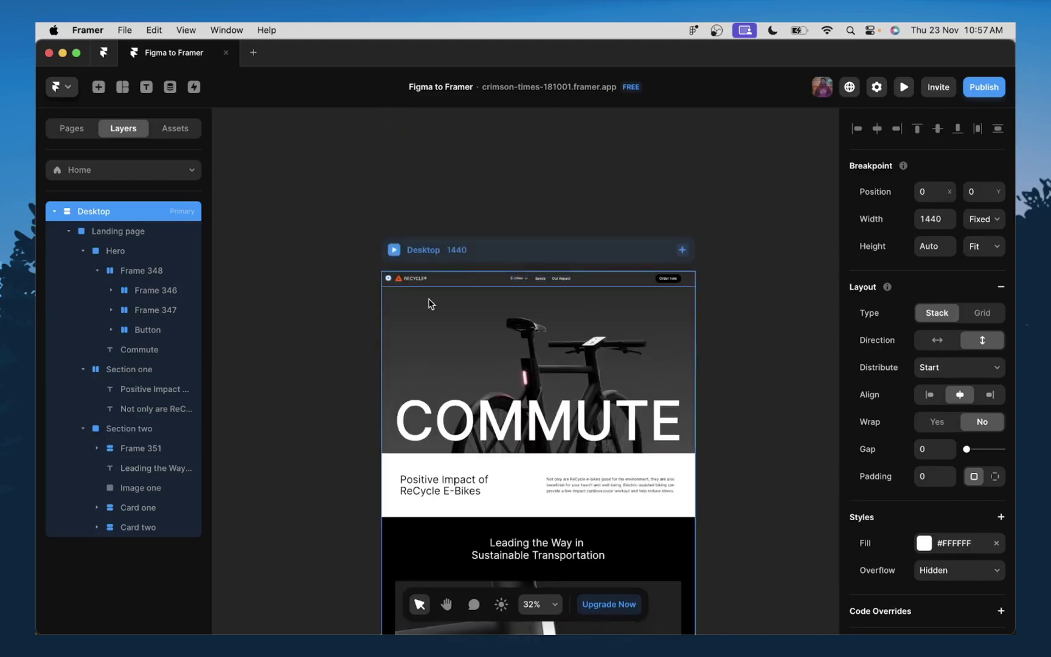
click(675, 343)
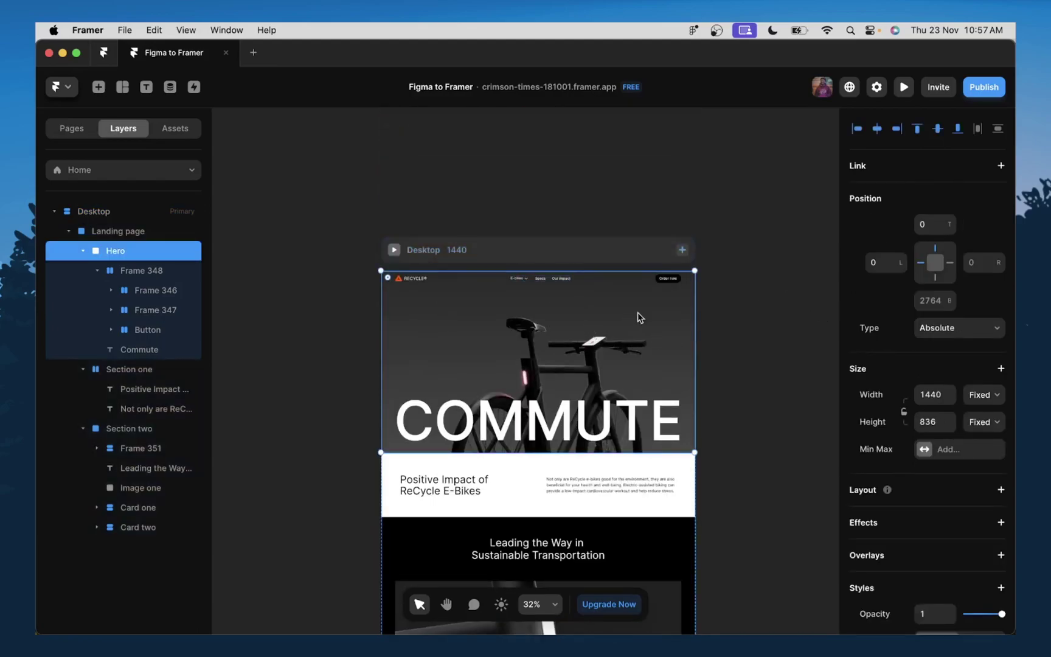
scroll(637, 314, down, 3)
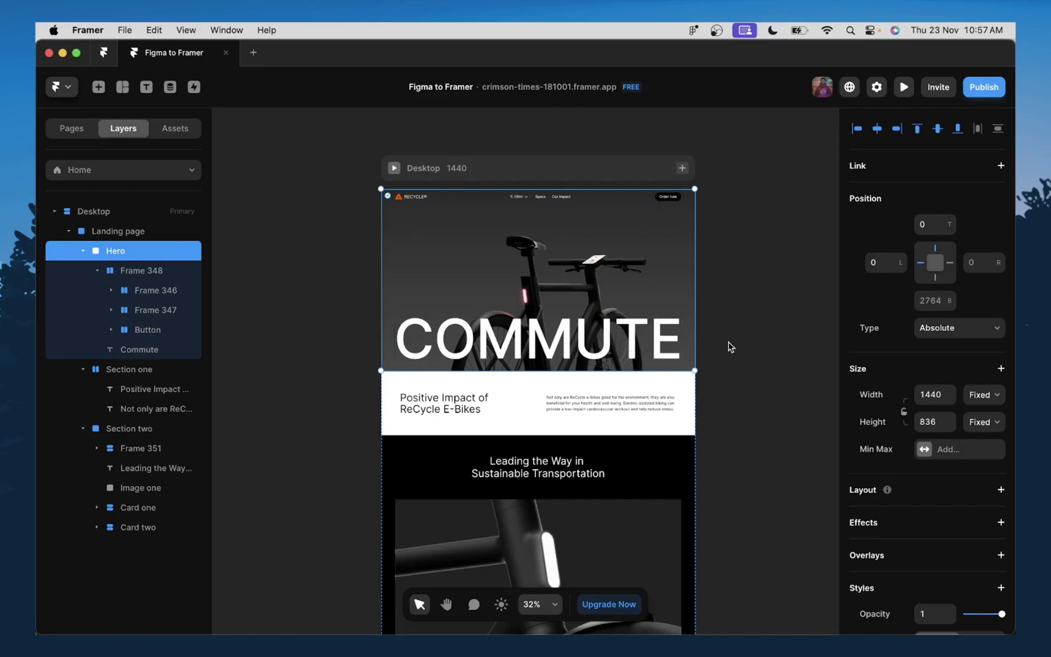
click(737, 270)
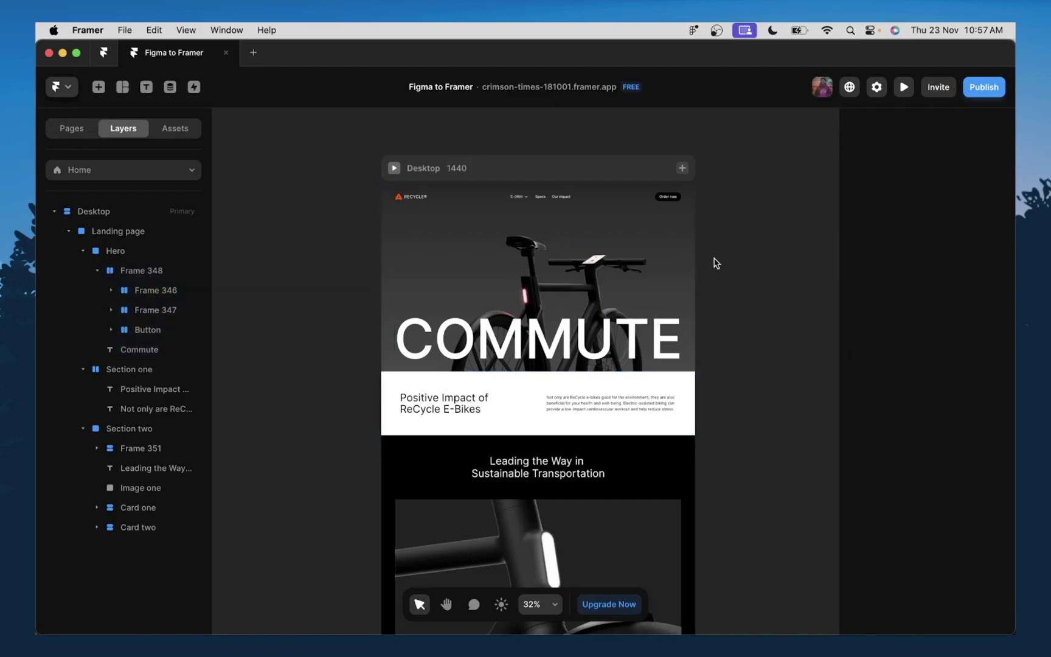